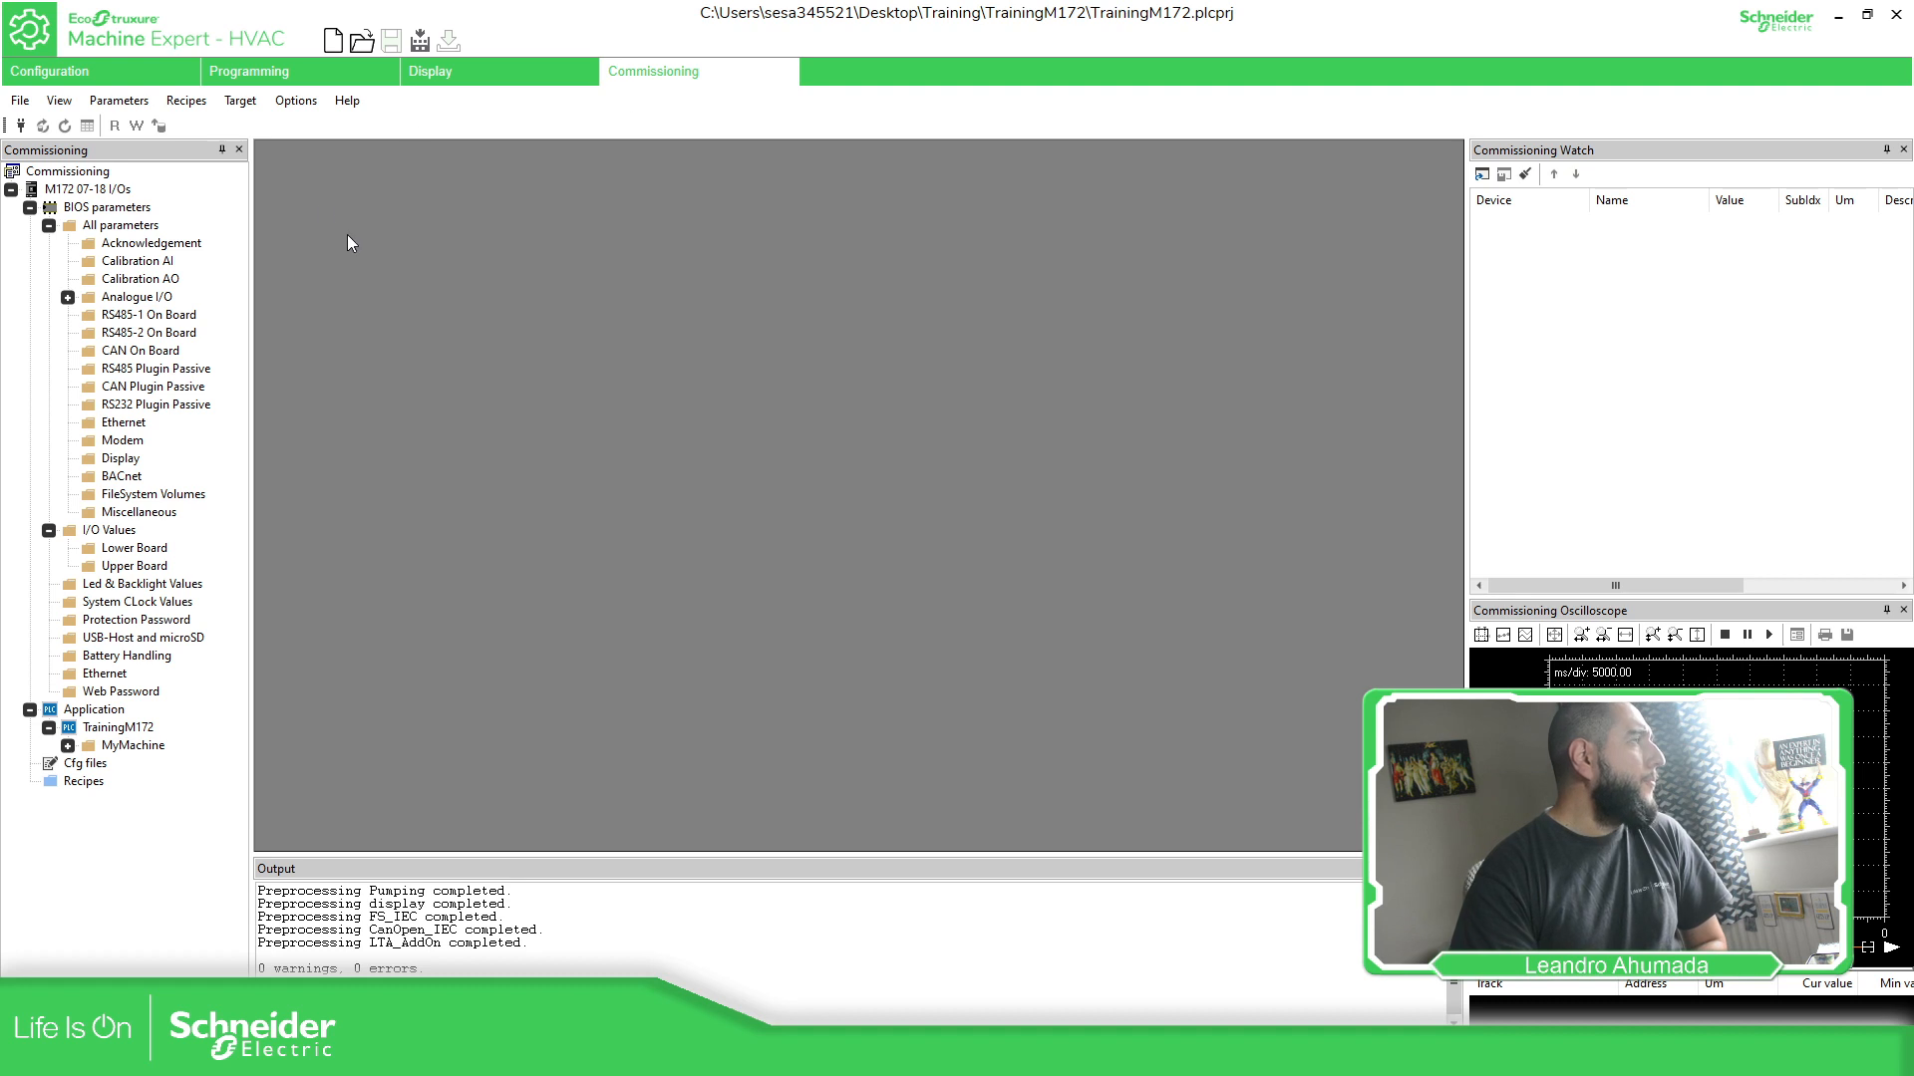
- Activate Modbus on COM8 (address 1, 38400 baud) as the M172 07-18 I/Os communication protocol
{"action": "double_click", "coordinate": [88, 189]}
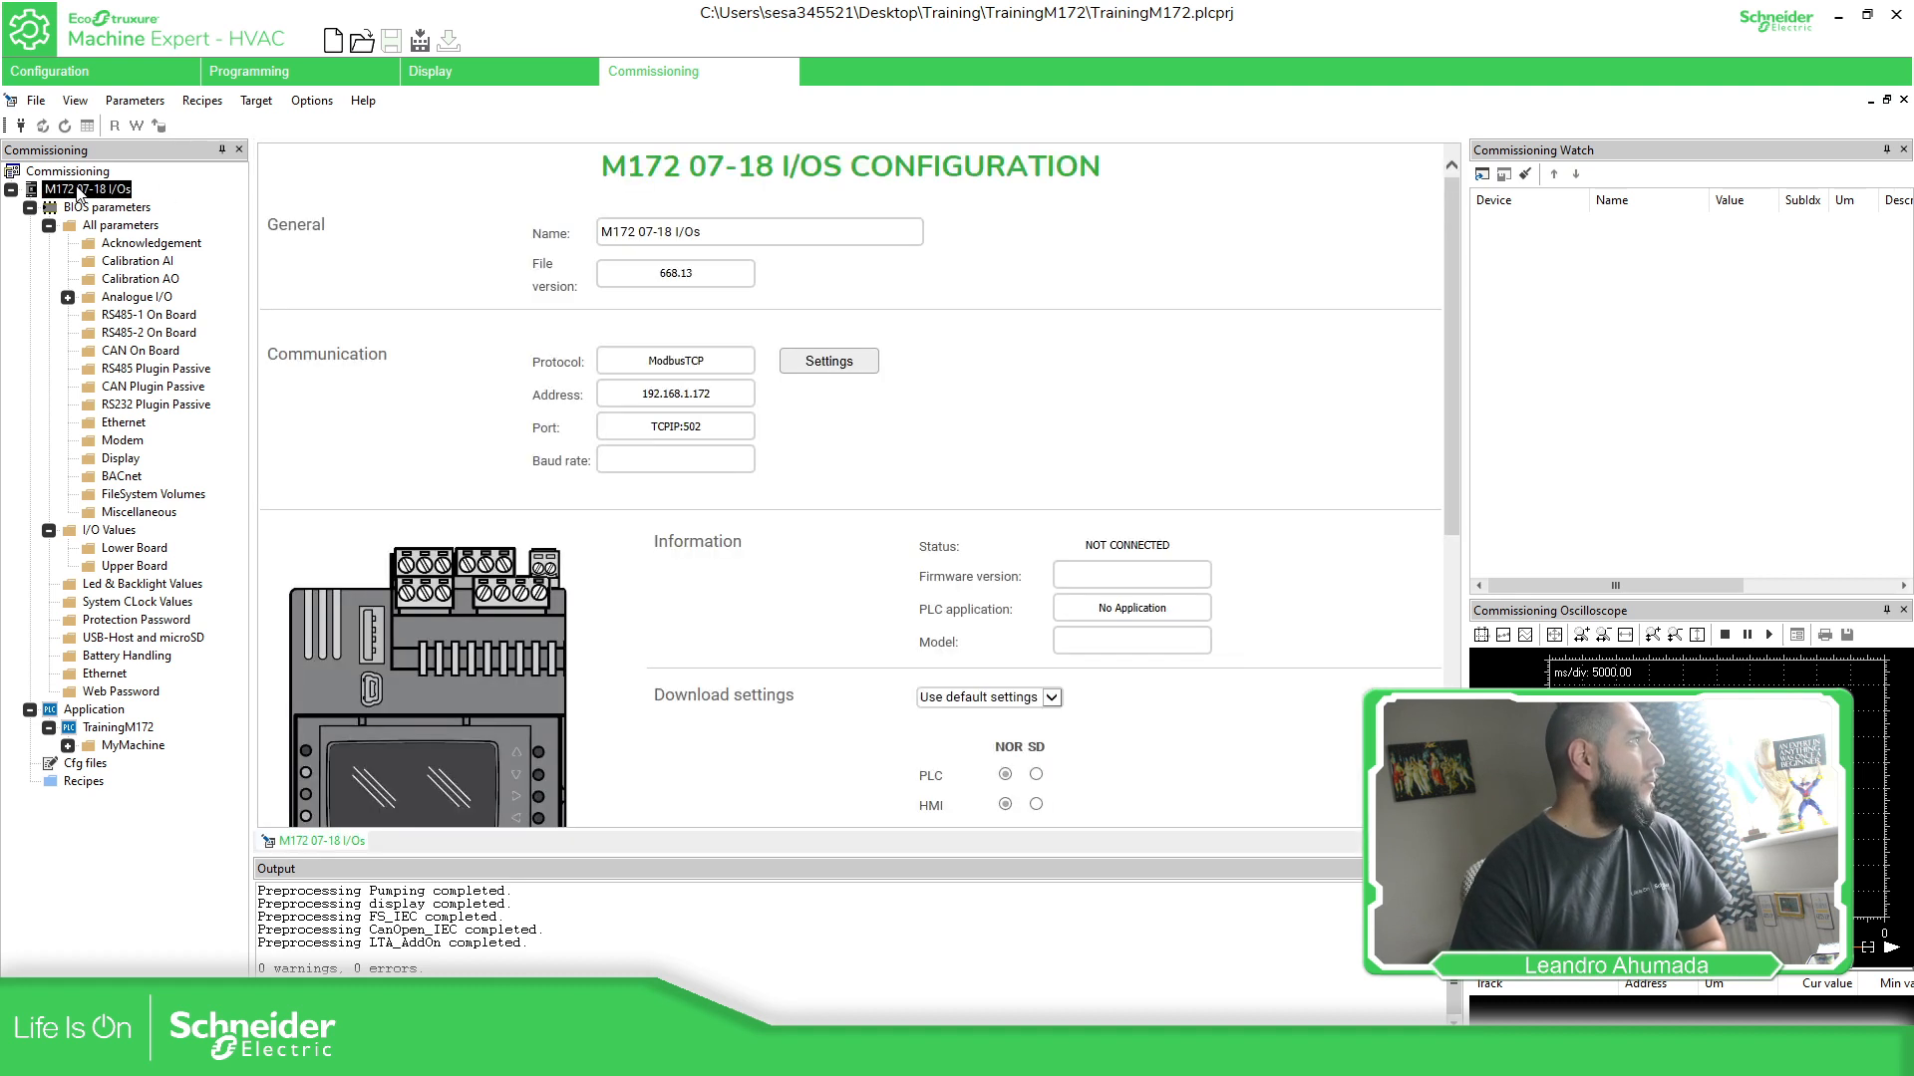
{"action": "left_click", "coordinate": [801, 368]}
{"action": "left_click", "coordinate": [865, 493]}
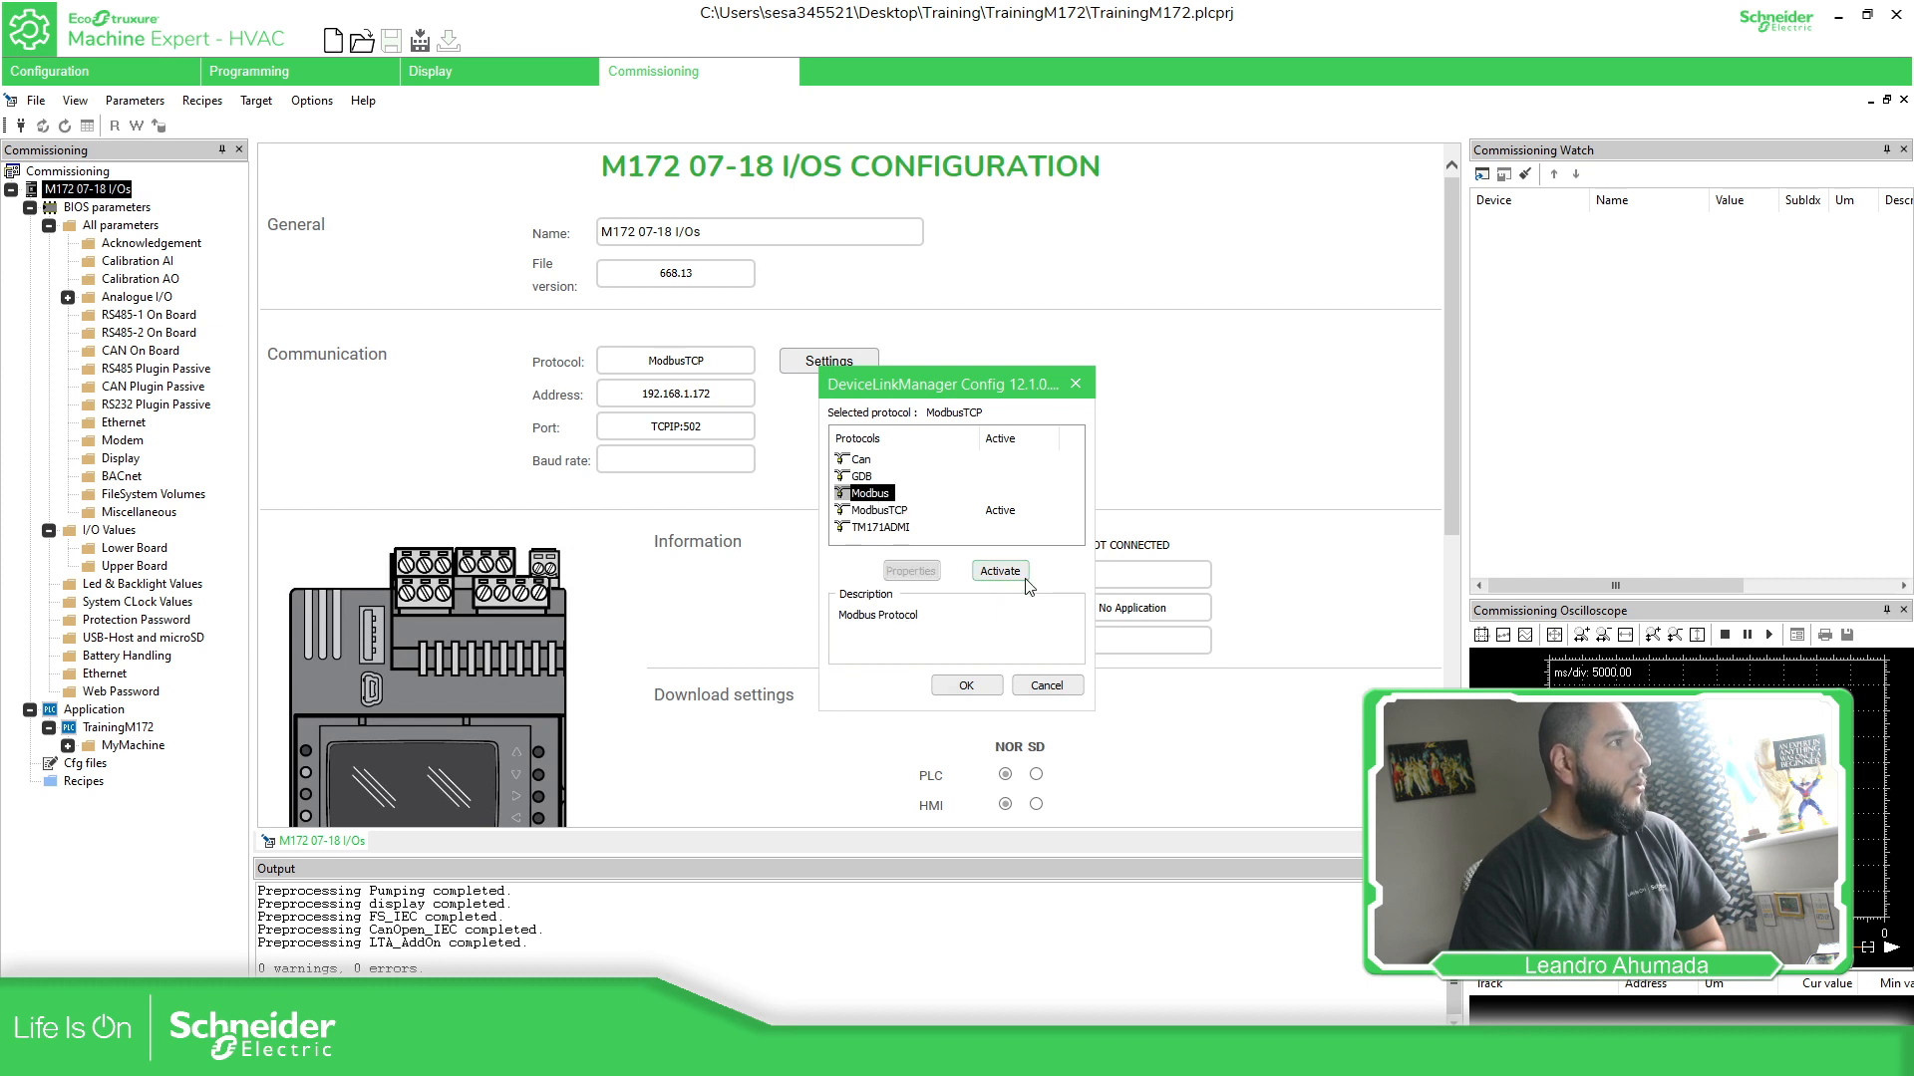
{"action": "left_click", "coordinate": [1009, 571]}
{"action": "left_click", "coordinate": [925, 572]}
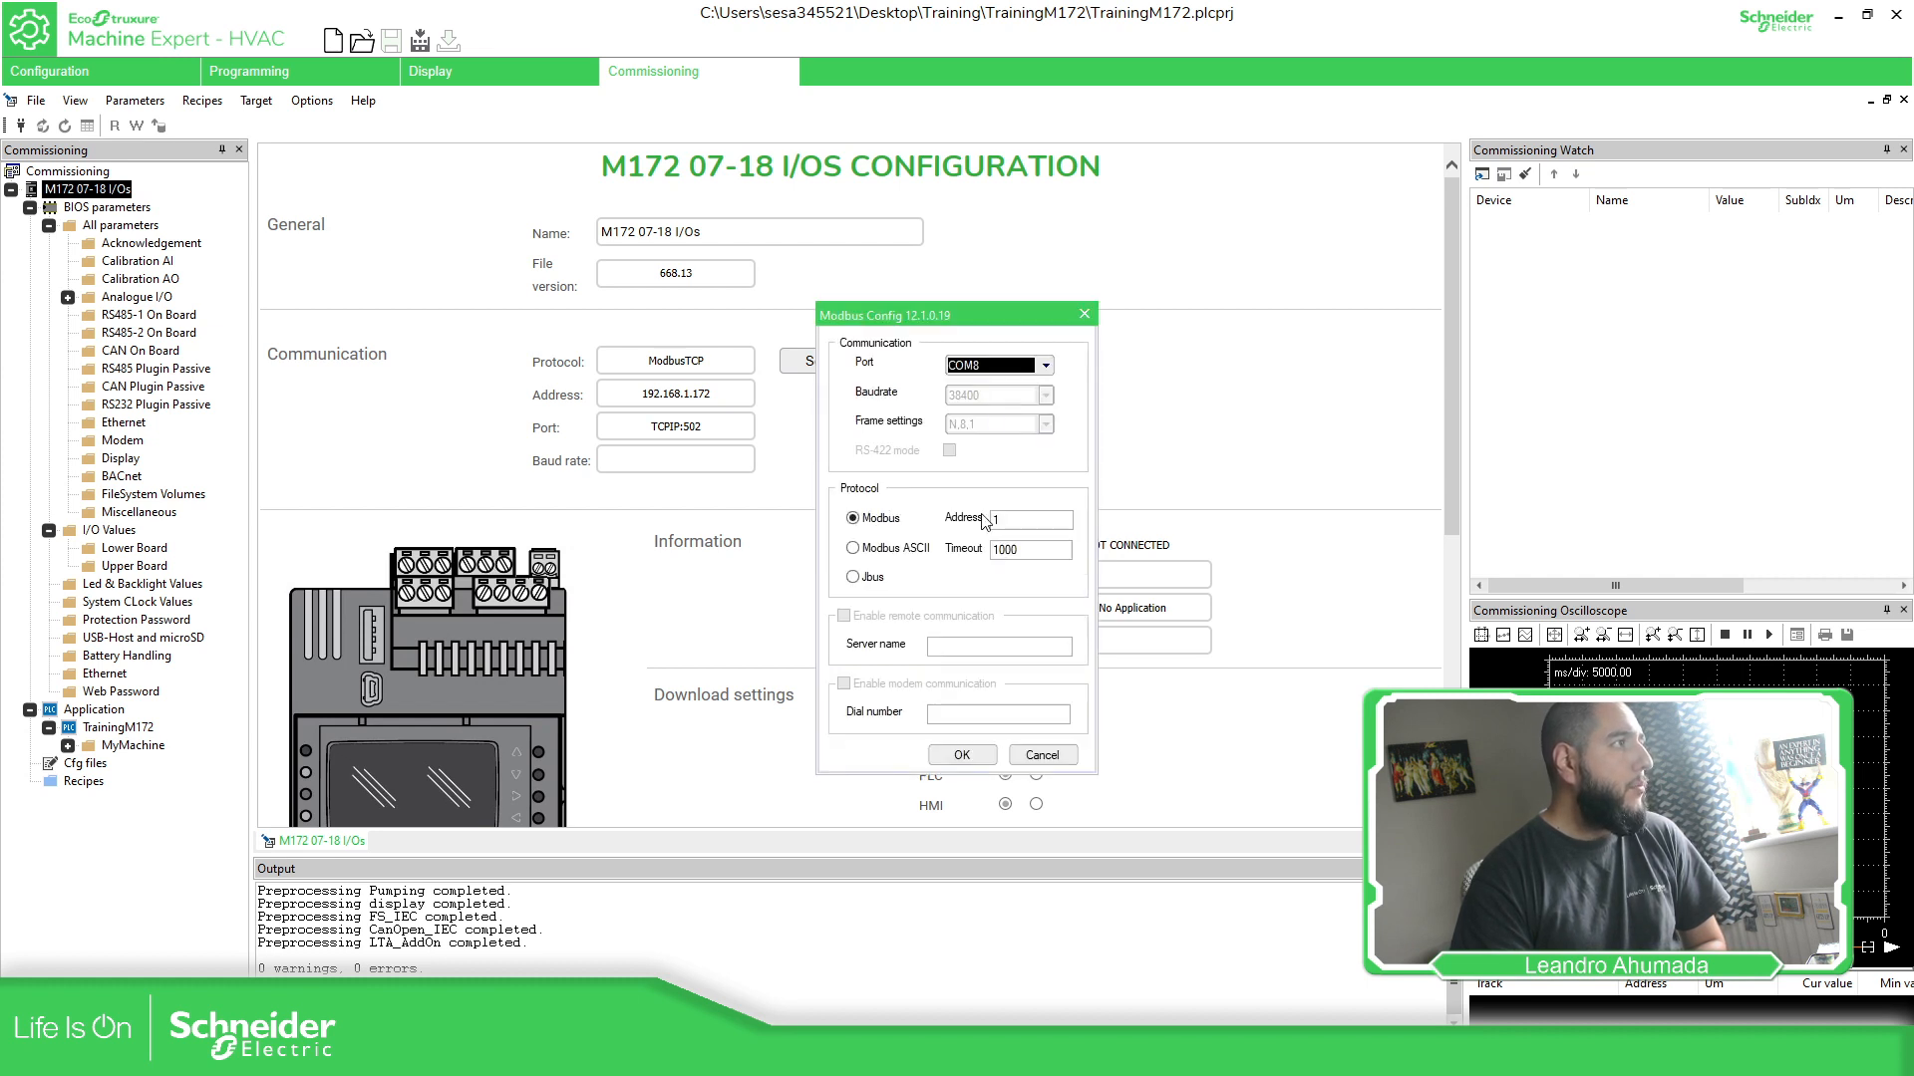
{"action": "left_click", "coordinate": [1033, 366]}
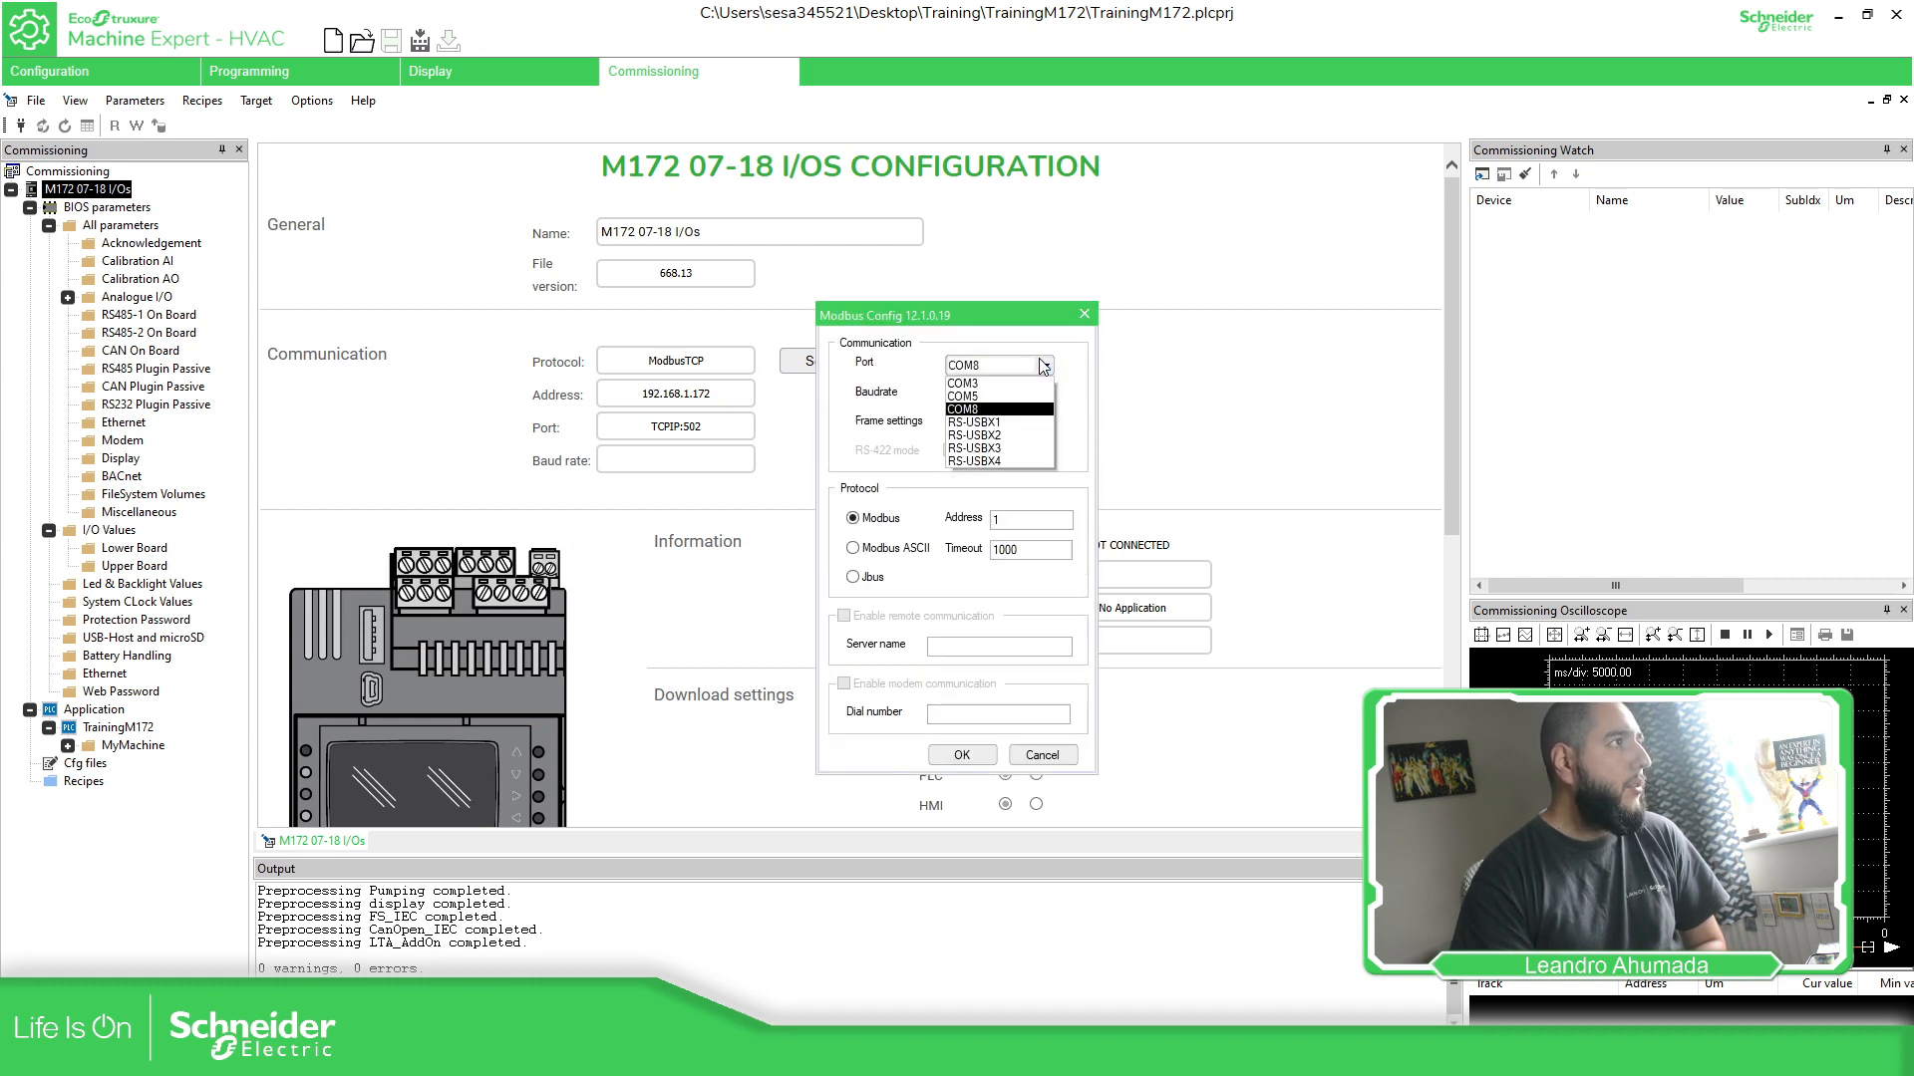
{"action": "left_click", "coordinate": [987, 410]}
{"action": "left_click", "coordinate": [967, 755]}
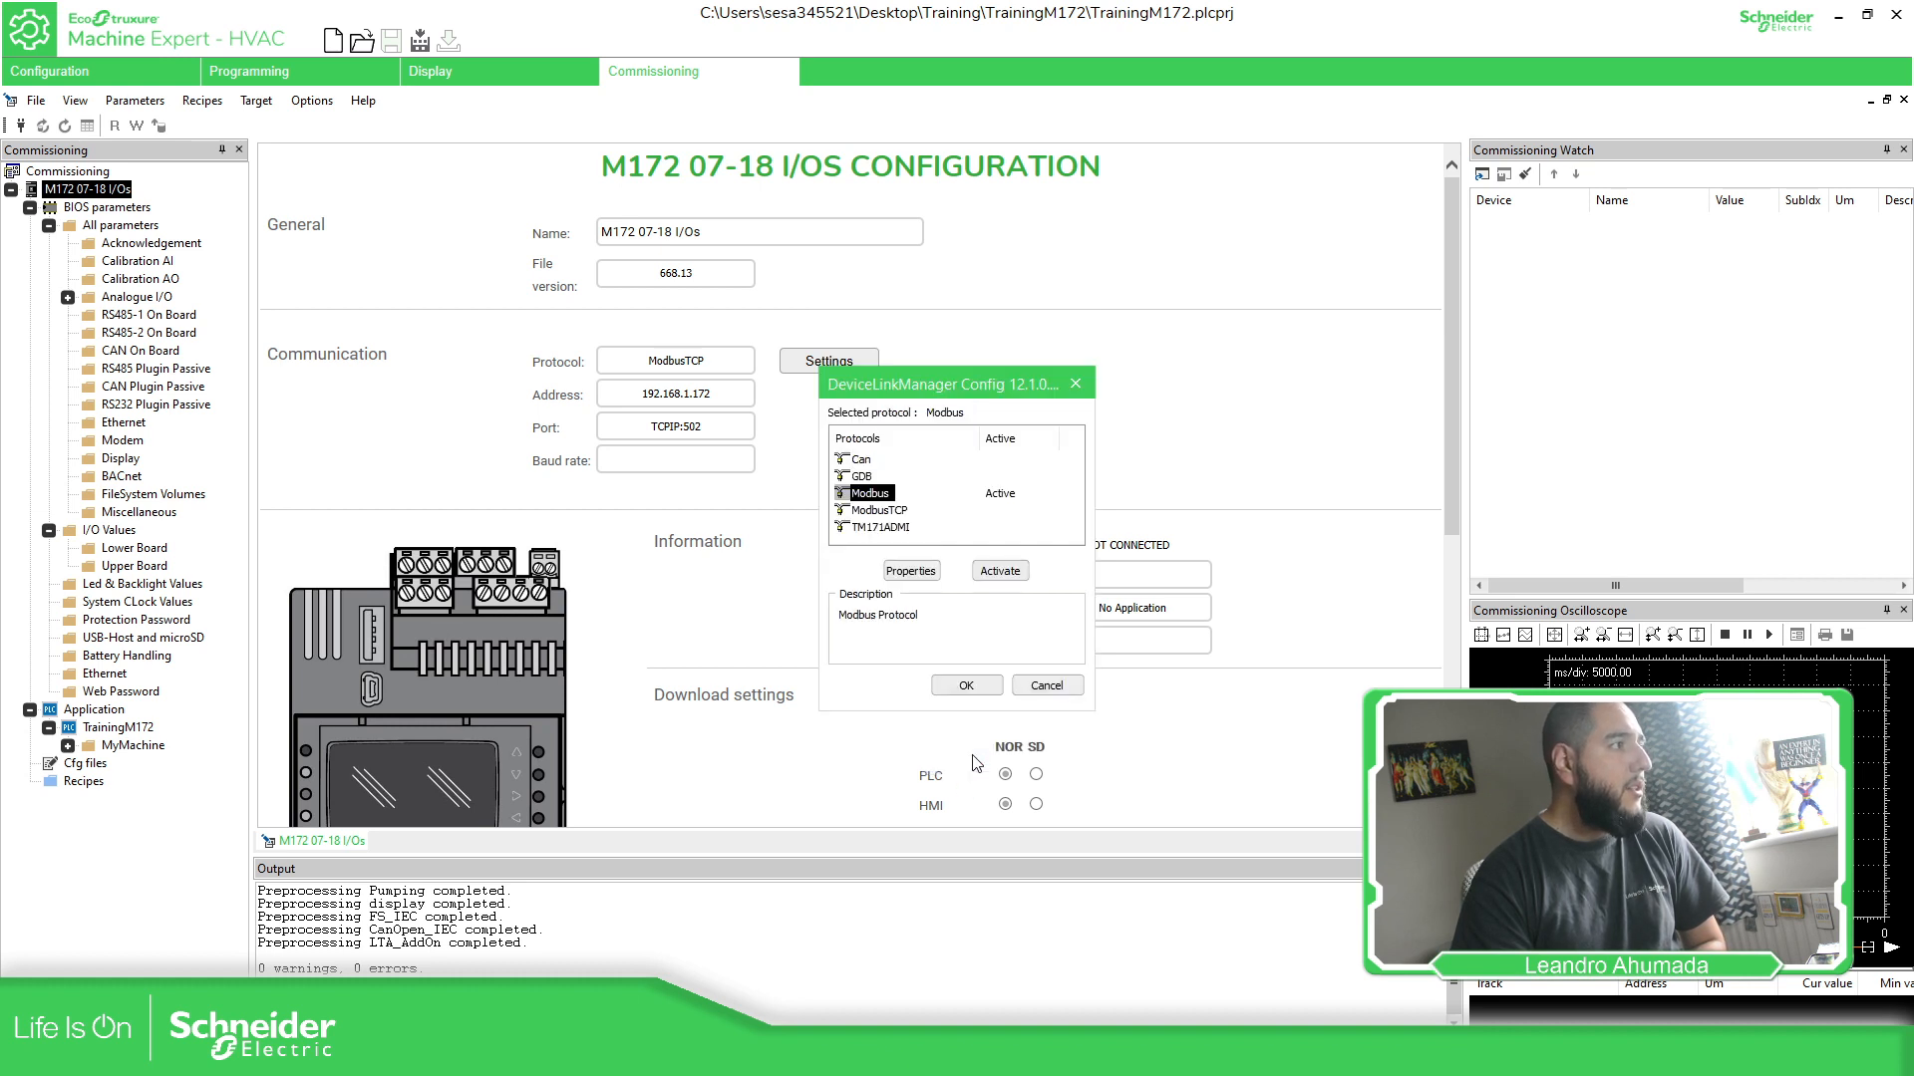
{"action": "left_click", "coordinate": [965, 687]}
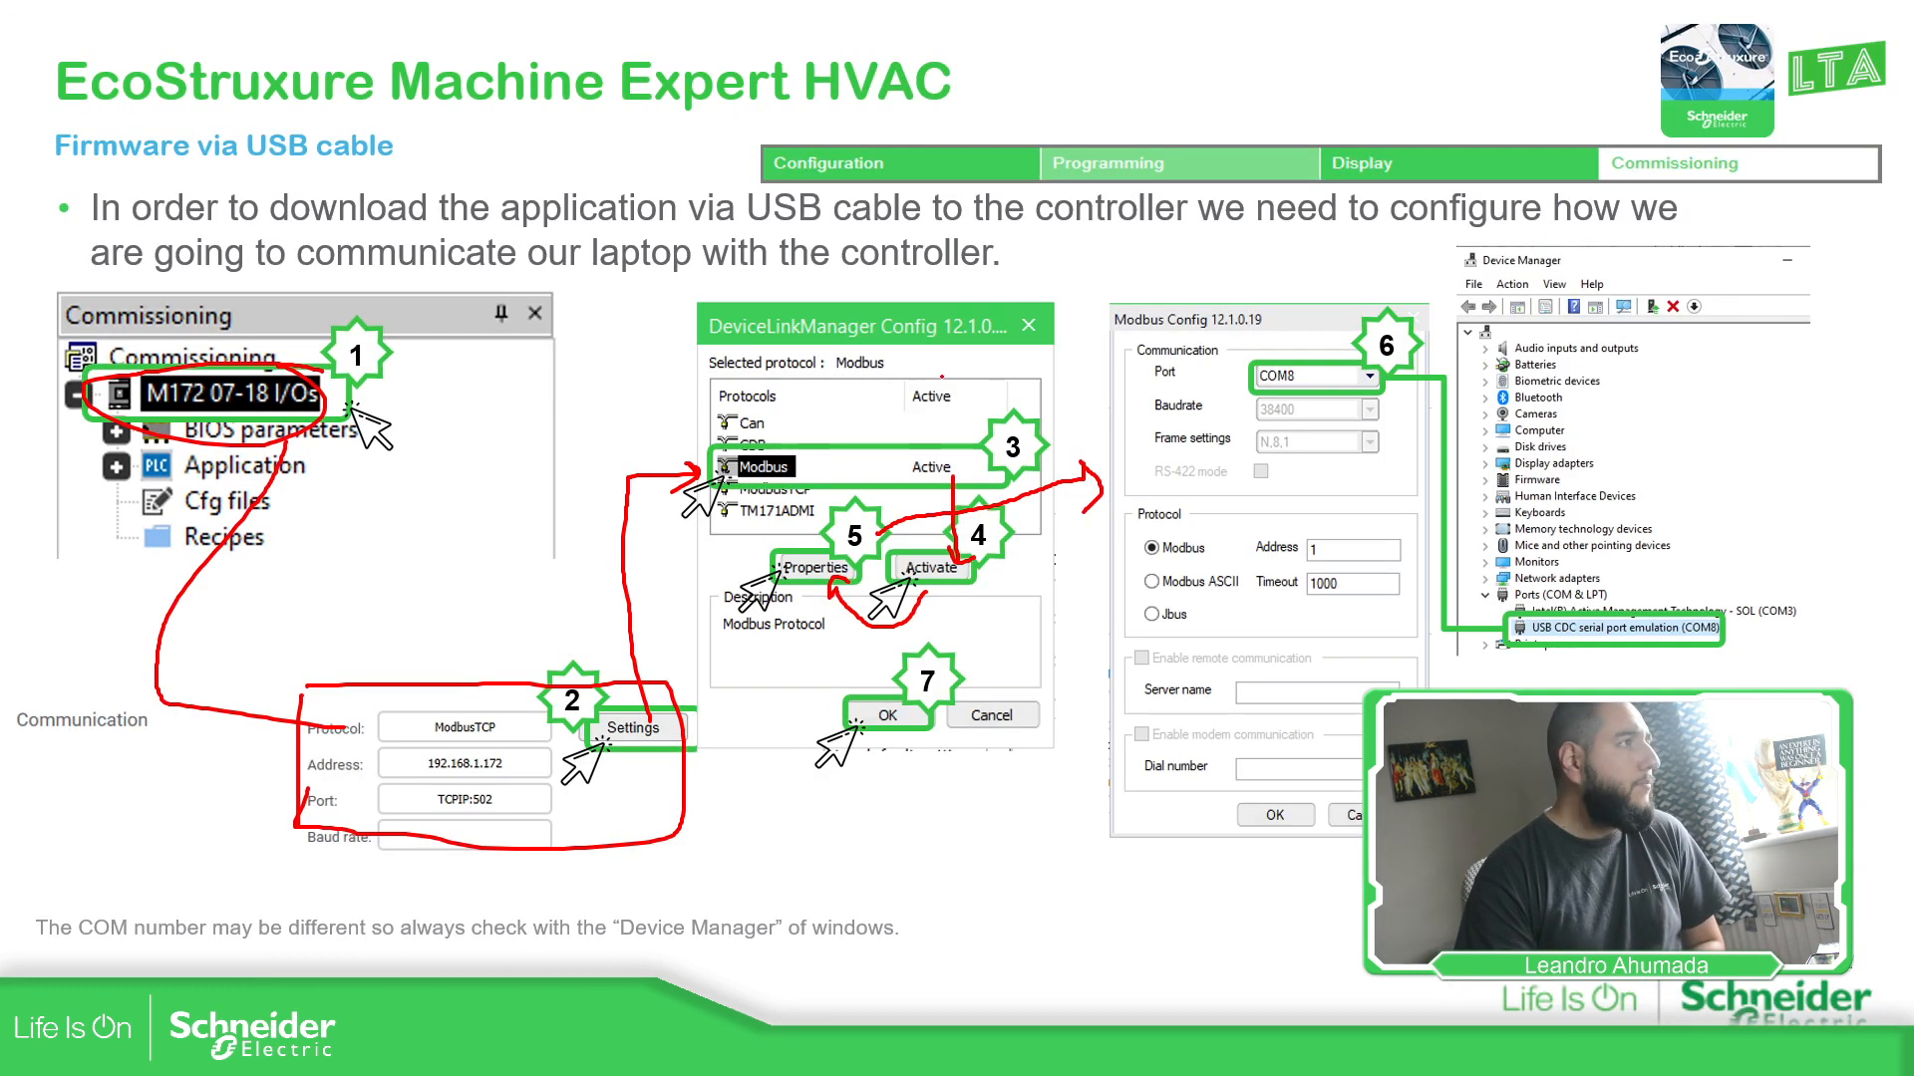
- Advance the slideshow to the connecting slide and switch to pen annotation mode
{"action": "key", "text": "Right"}
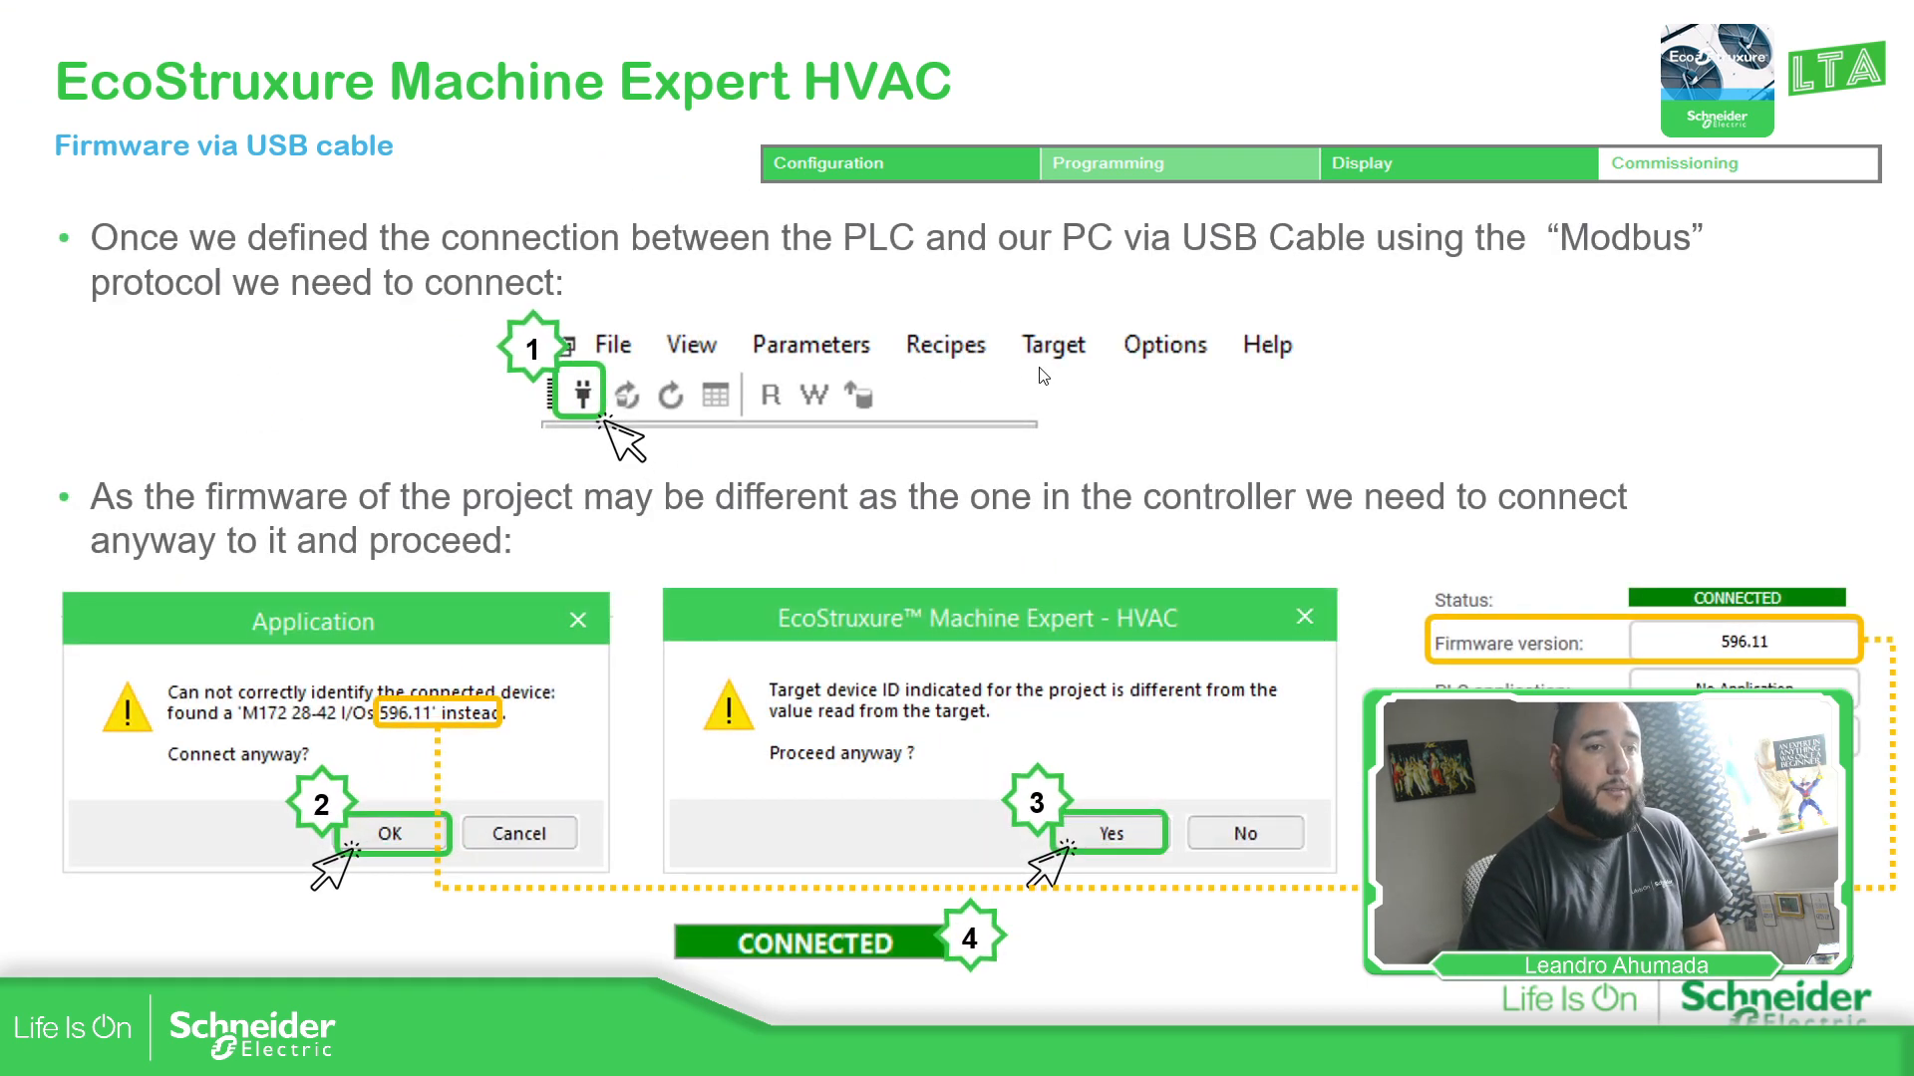
{"action": "key", "text": "ctrl+p"}
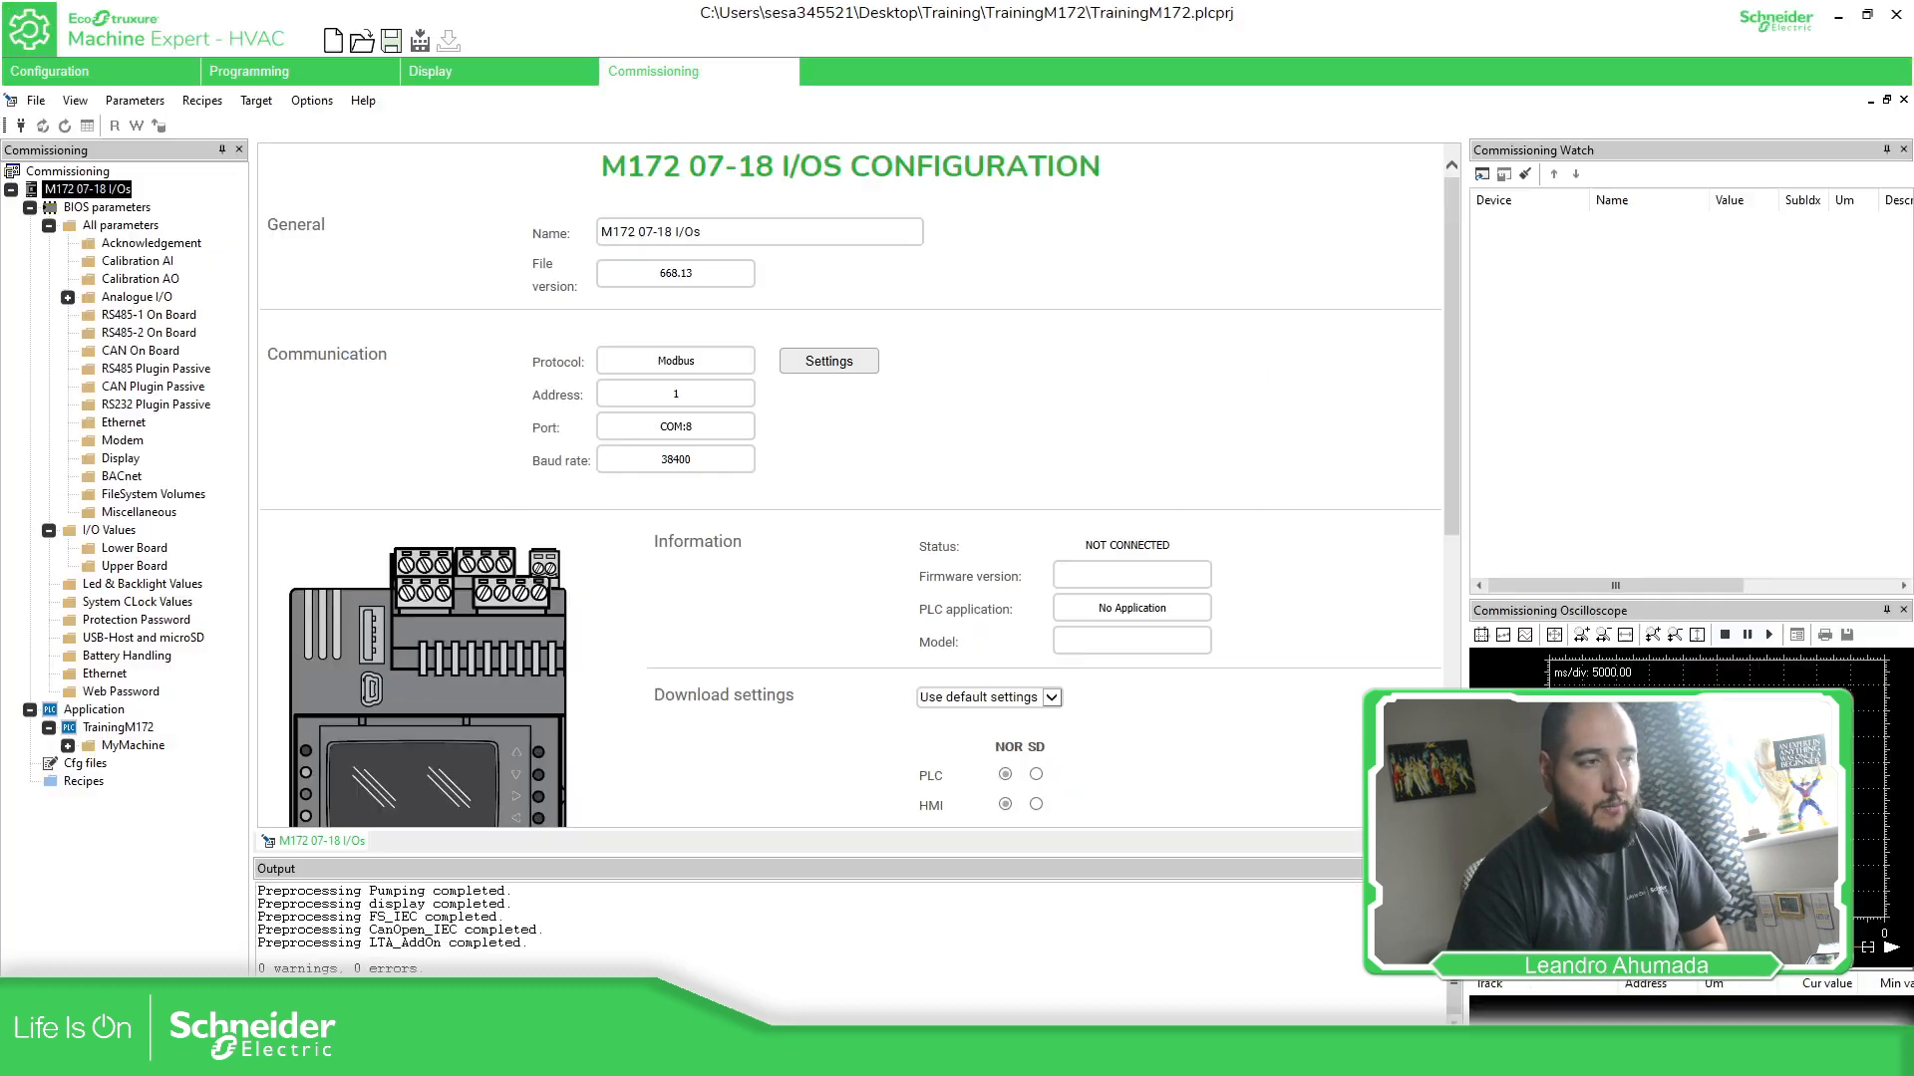
- Check the software version in Help > About, then connect to the M172 controller
{"action": "scroll", "coordinate": [1148, 304], "scroll_direction": "down", "scroll_amount": 4}
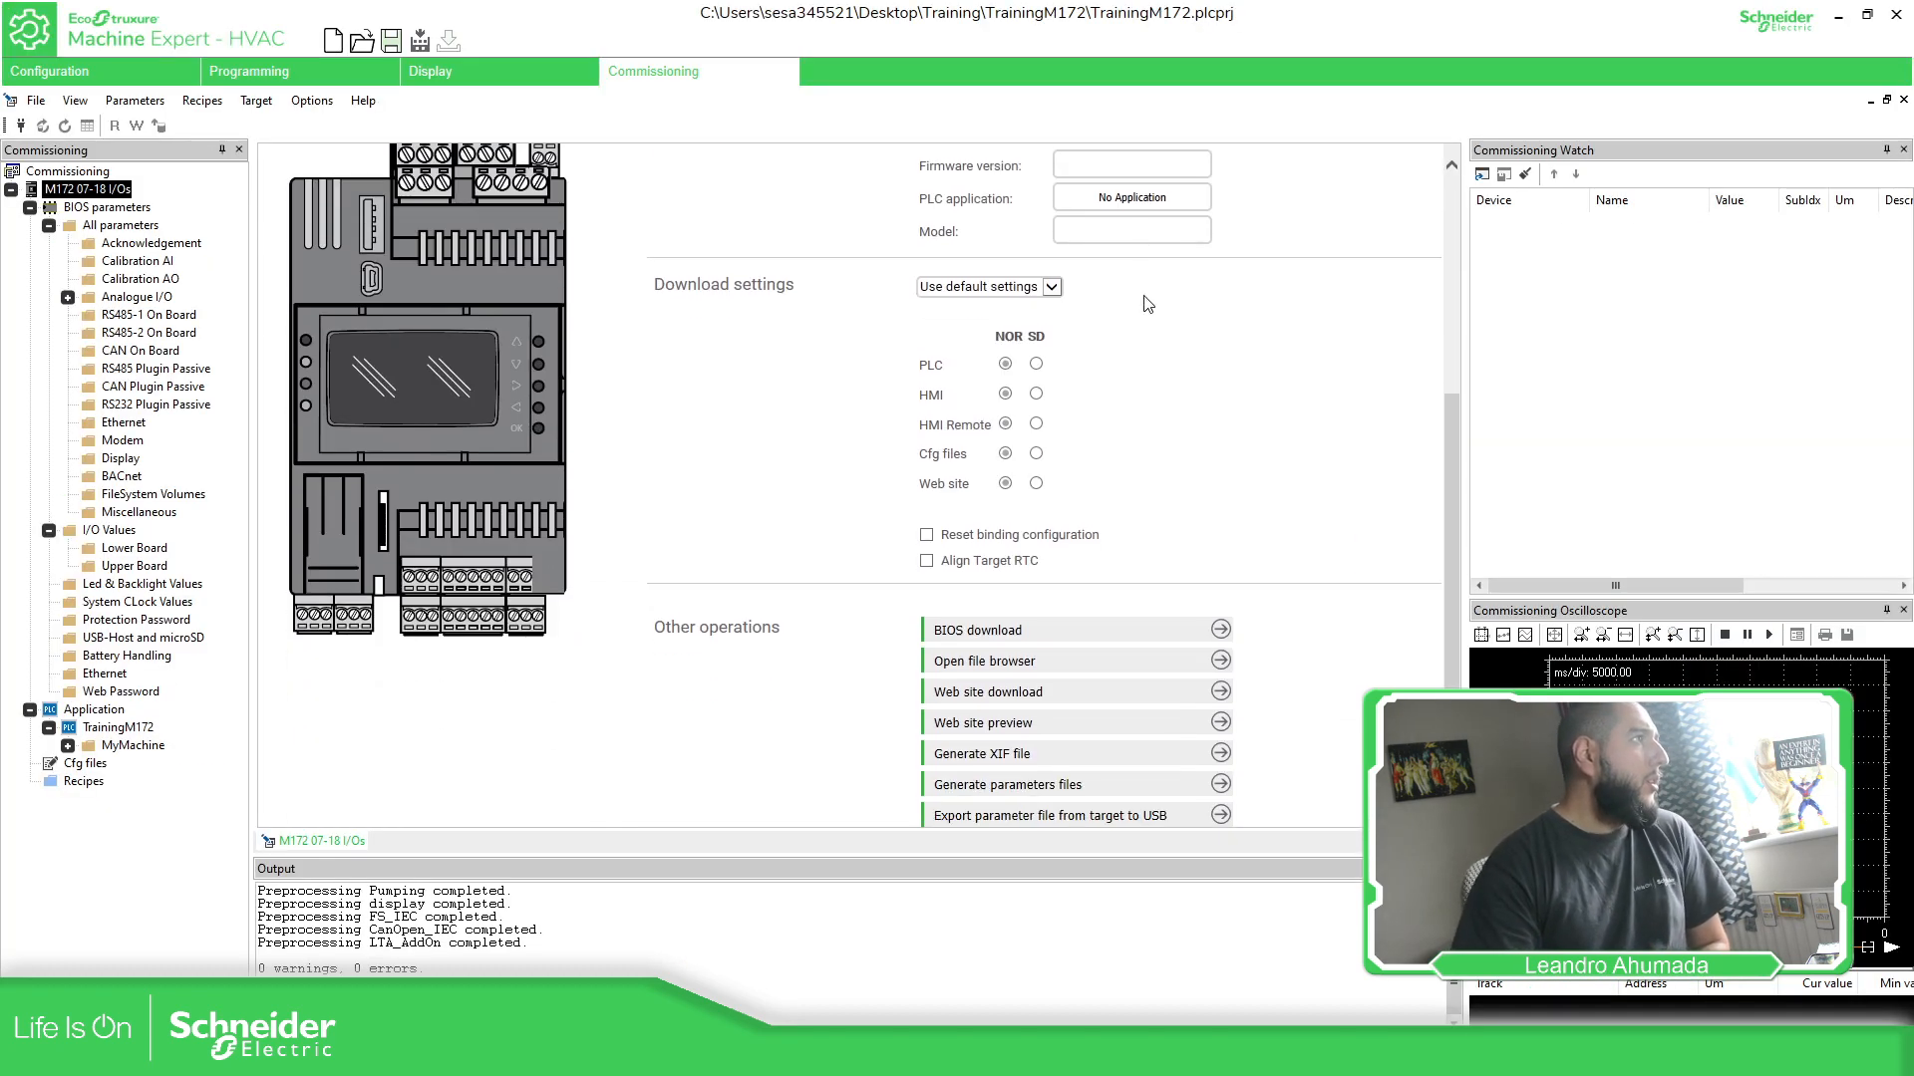
{"action": "scroll", "coordinate": [1148, 304], "scroll_direction": "up", "scroll_amount": 4}
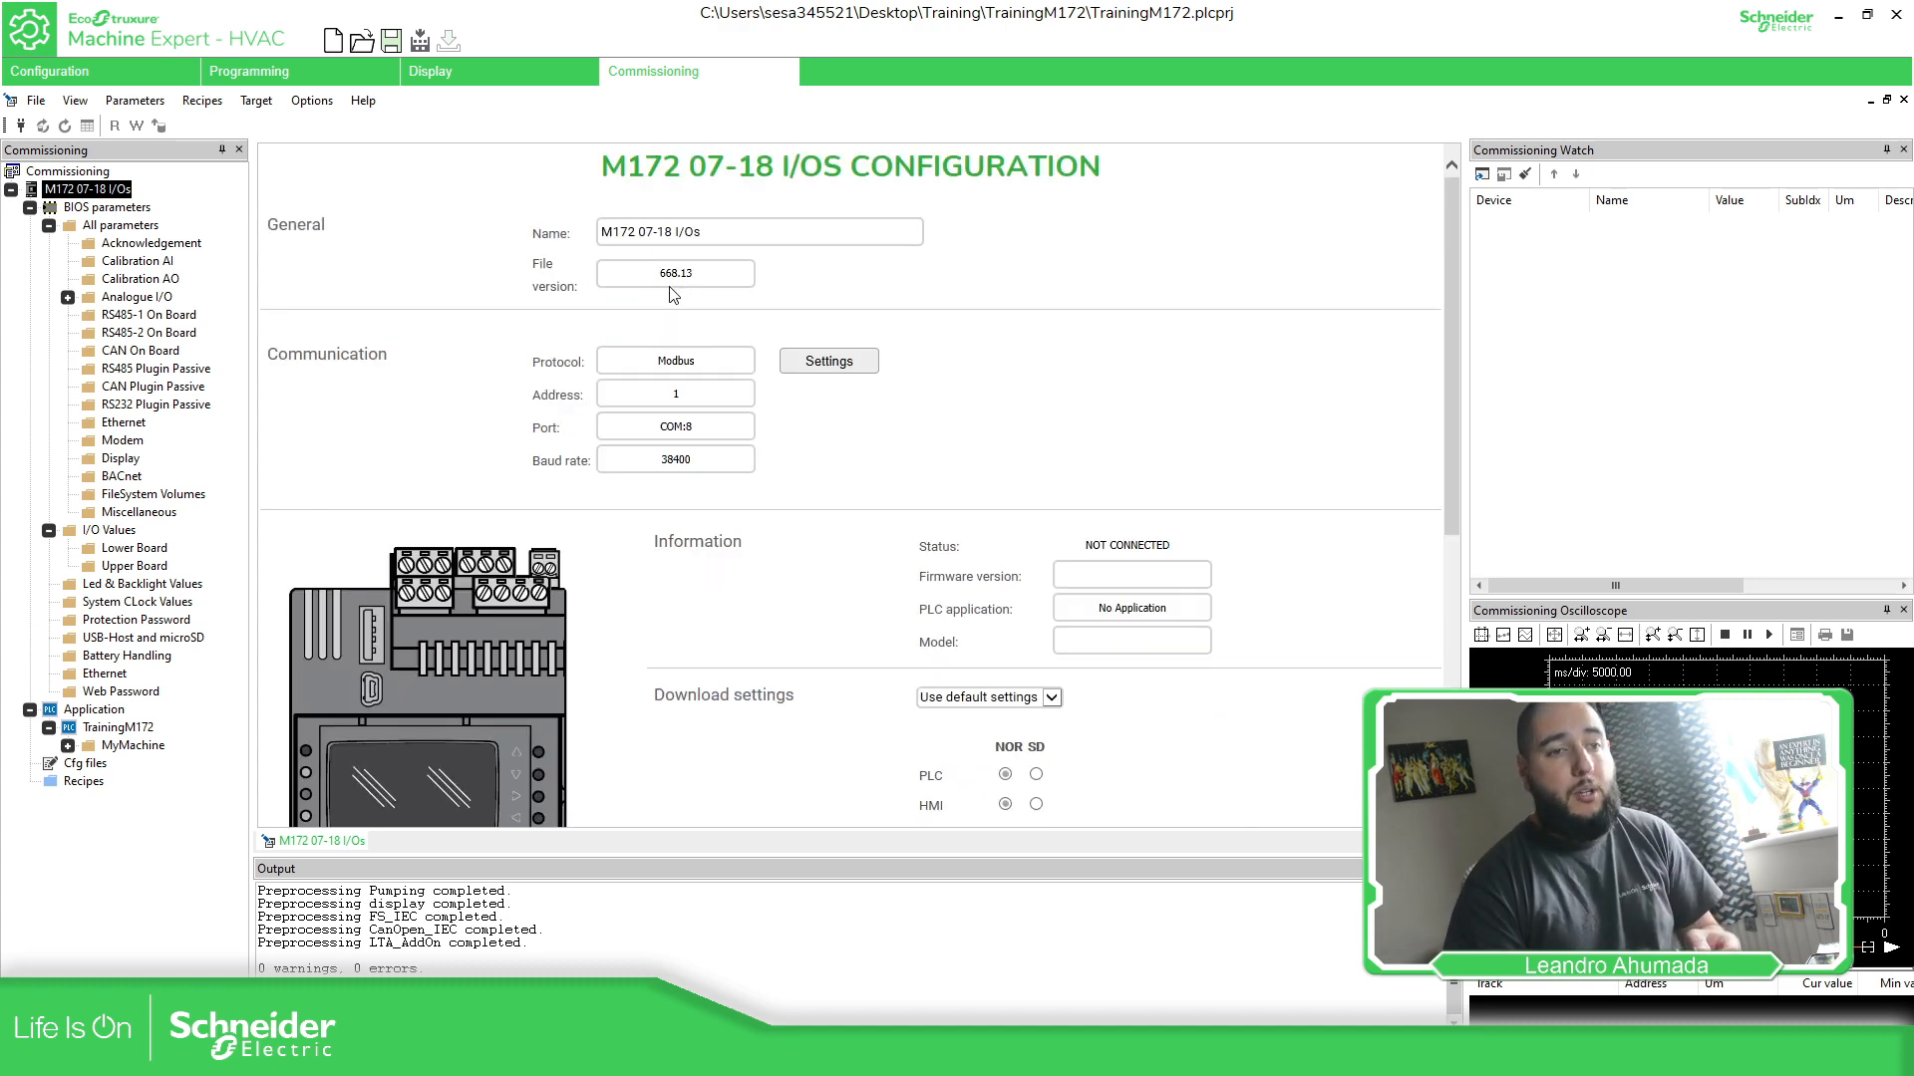
{"action": "left_click", "coordinate": [367, 97]}
{"action": "left_click", "coordinate": [405, 176]}
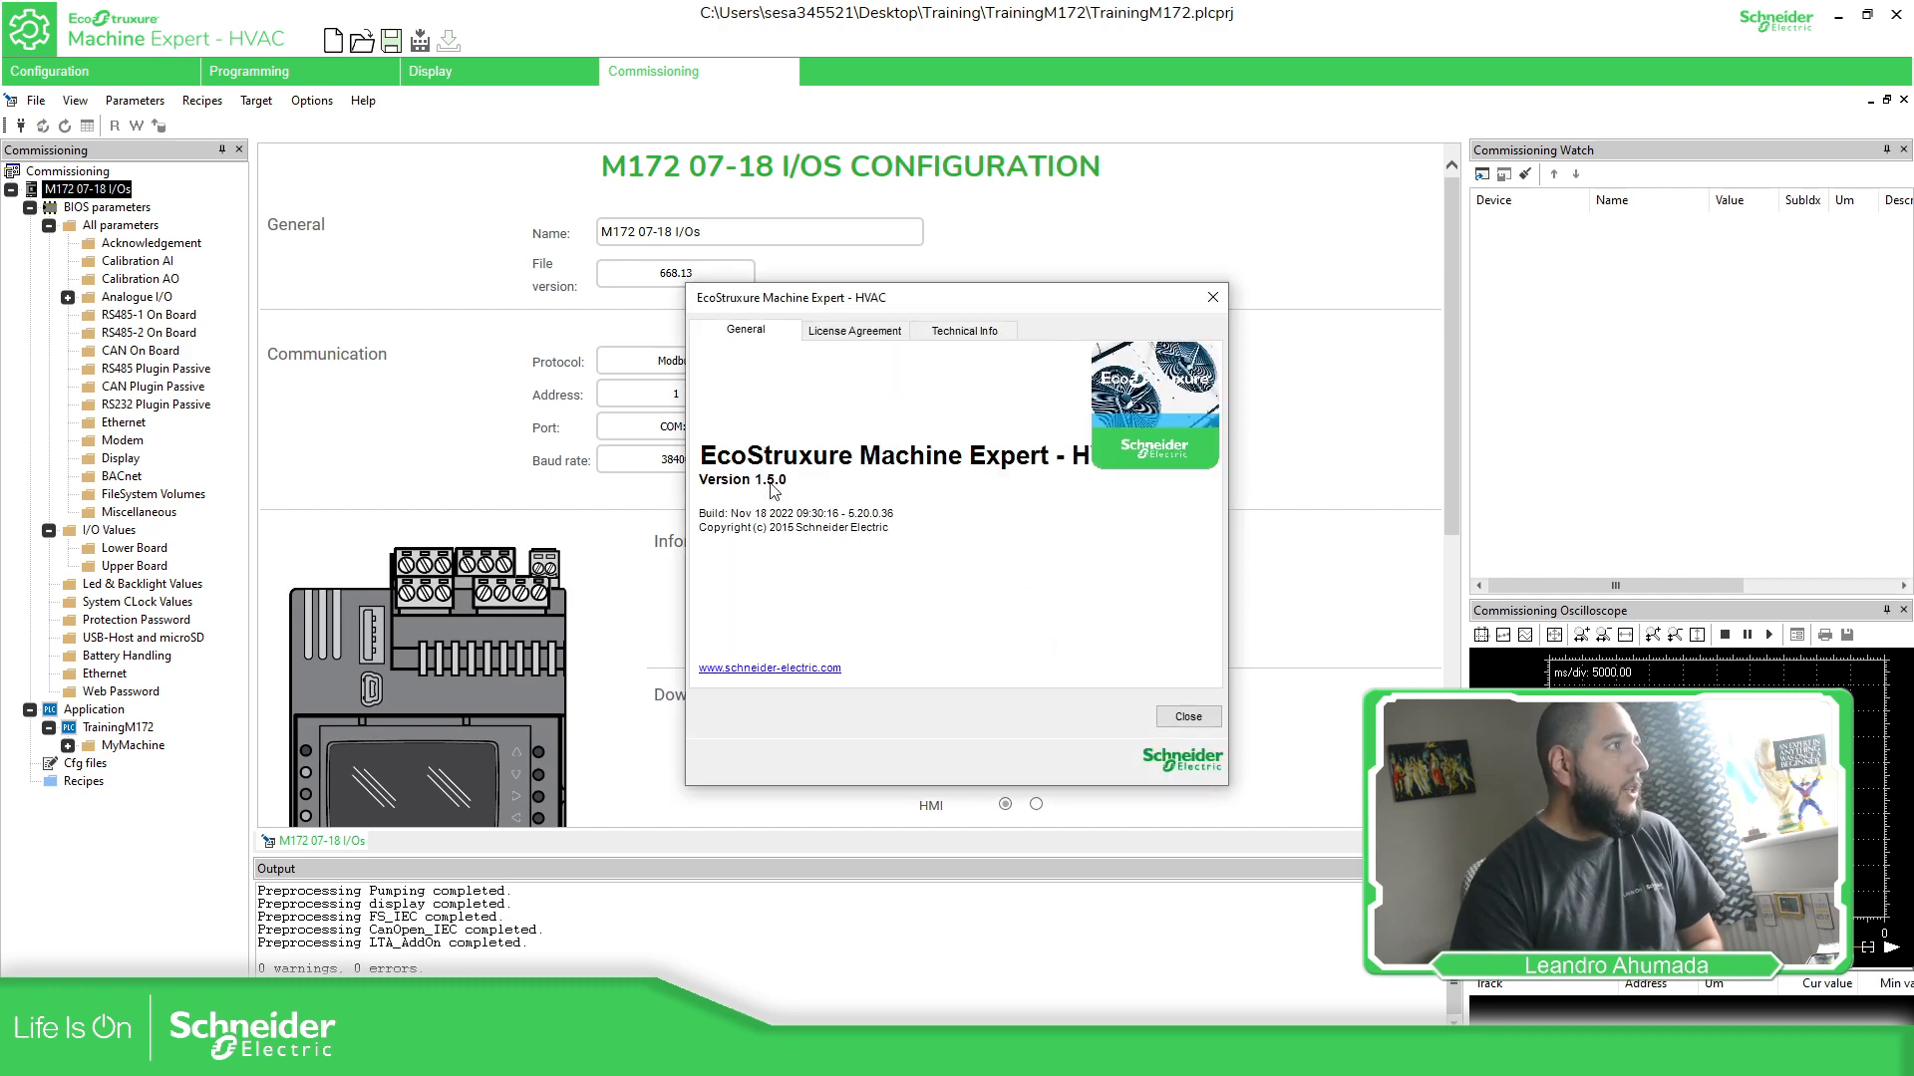
{"action": "left_click", "coordinate": [1212, 297]}
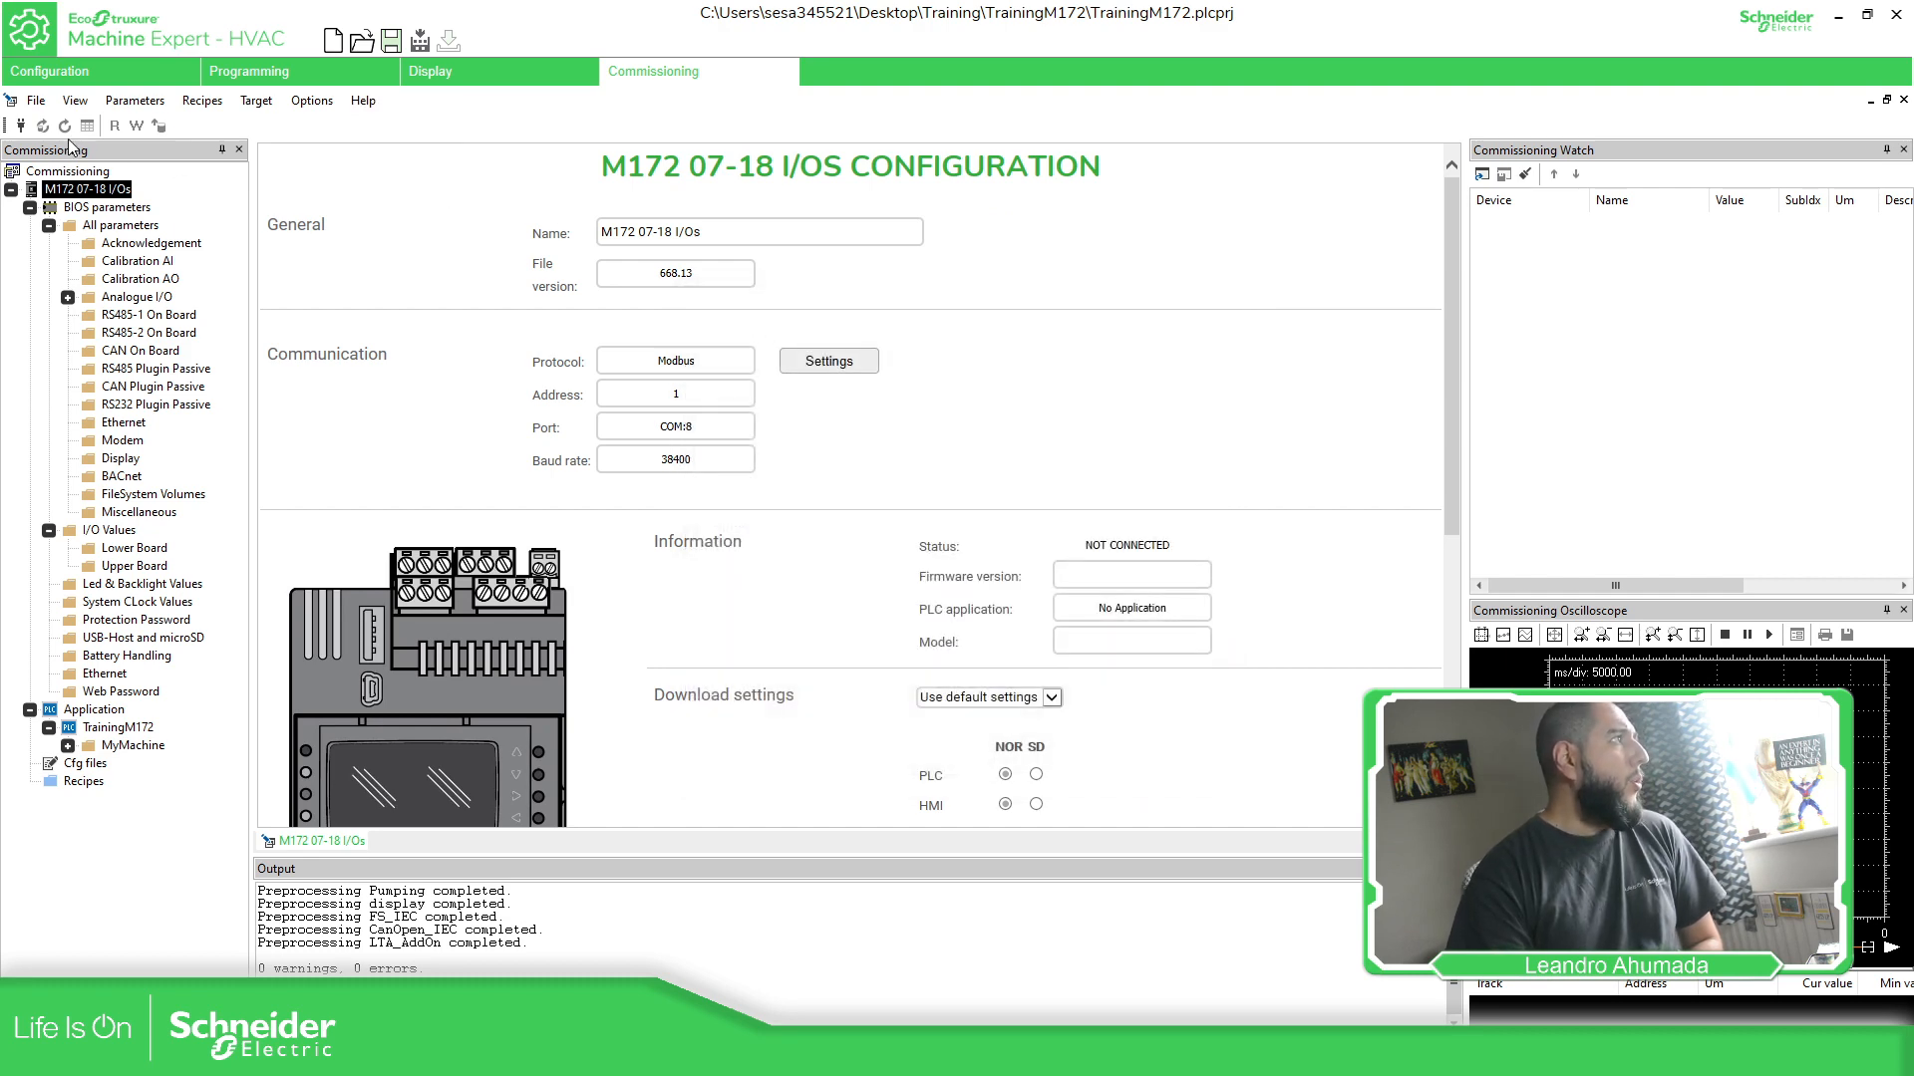
{"action": "left_click", "coordinate": [20, 126]}
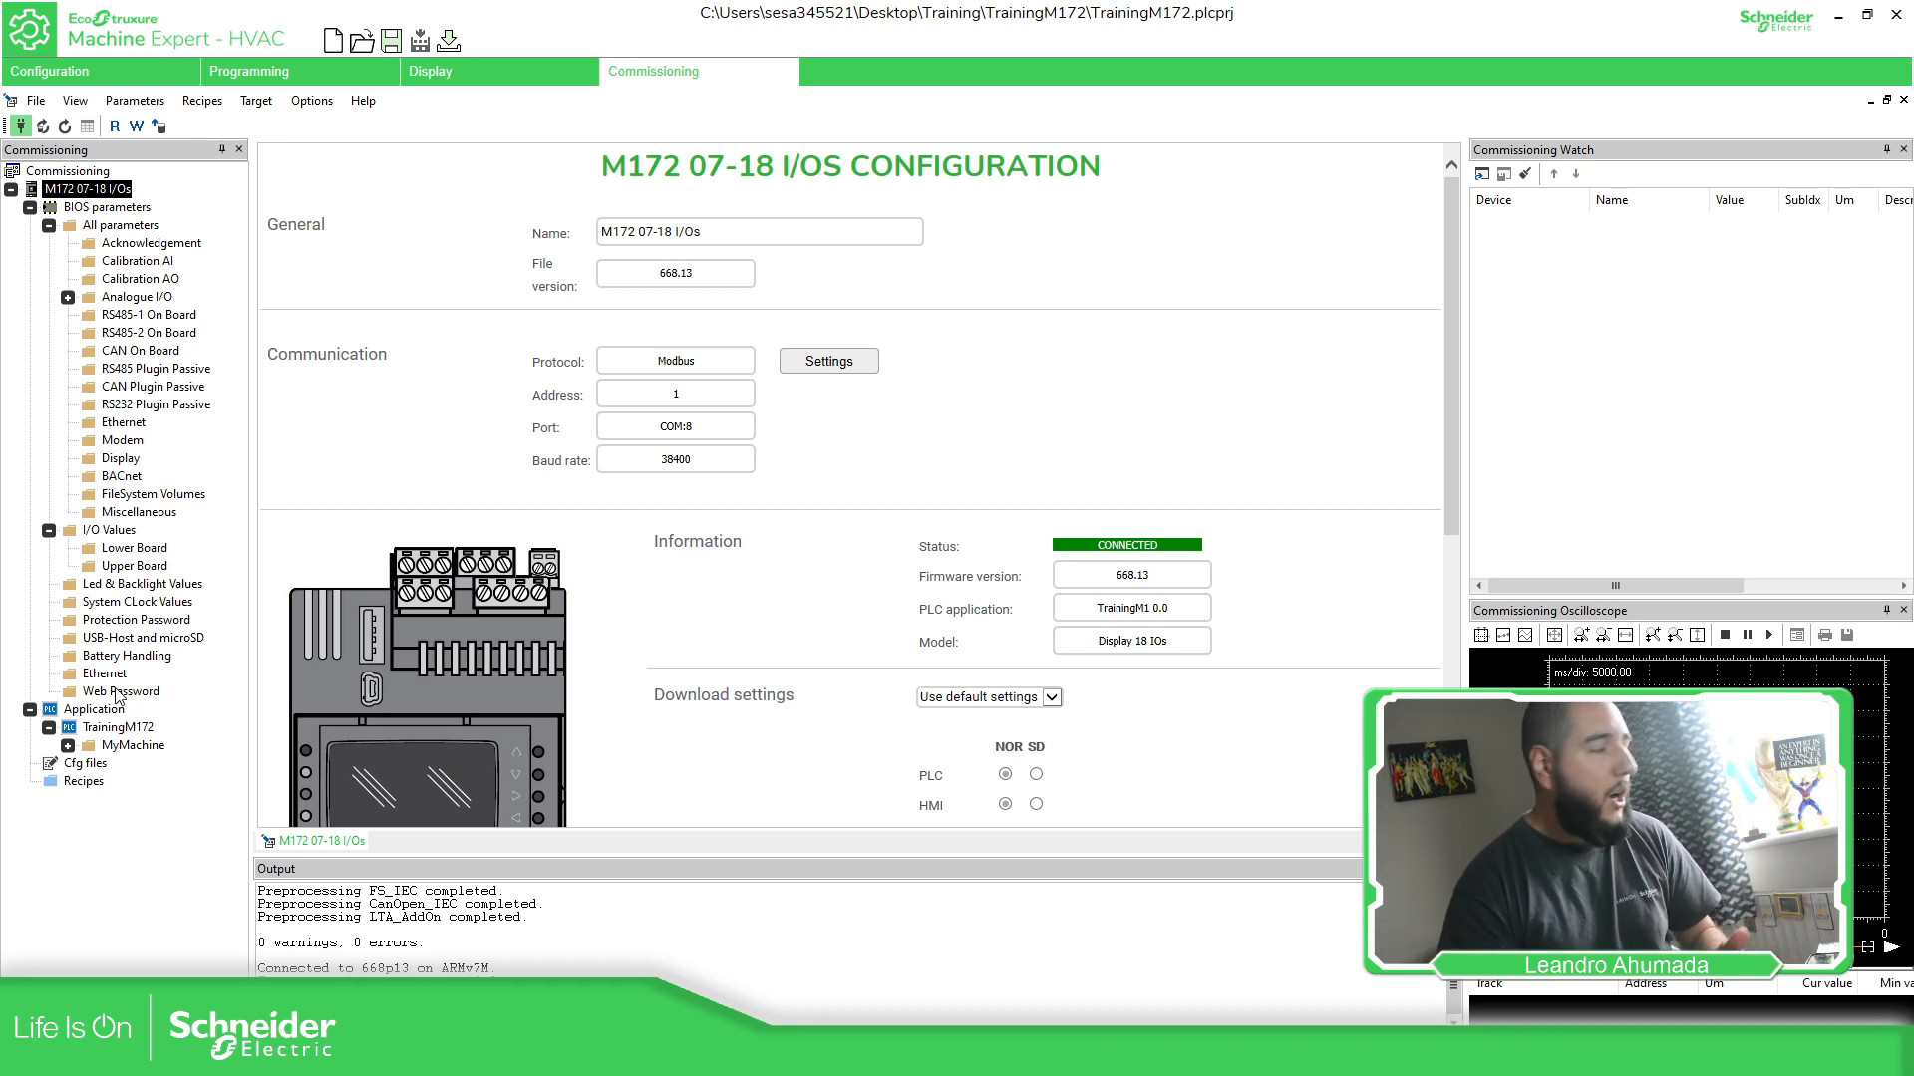
- Load Msk668_12.bin from the Firmware_668 folder as the BIOS file on the BIOS Upgrade page
{"action": "left_click", "coordinate": [84, 190]}
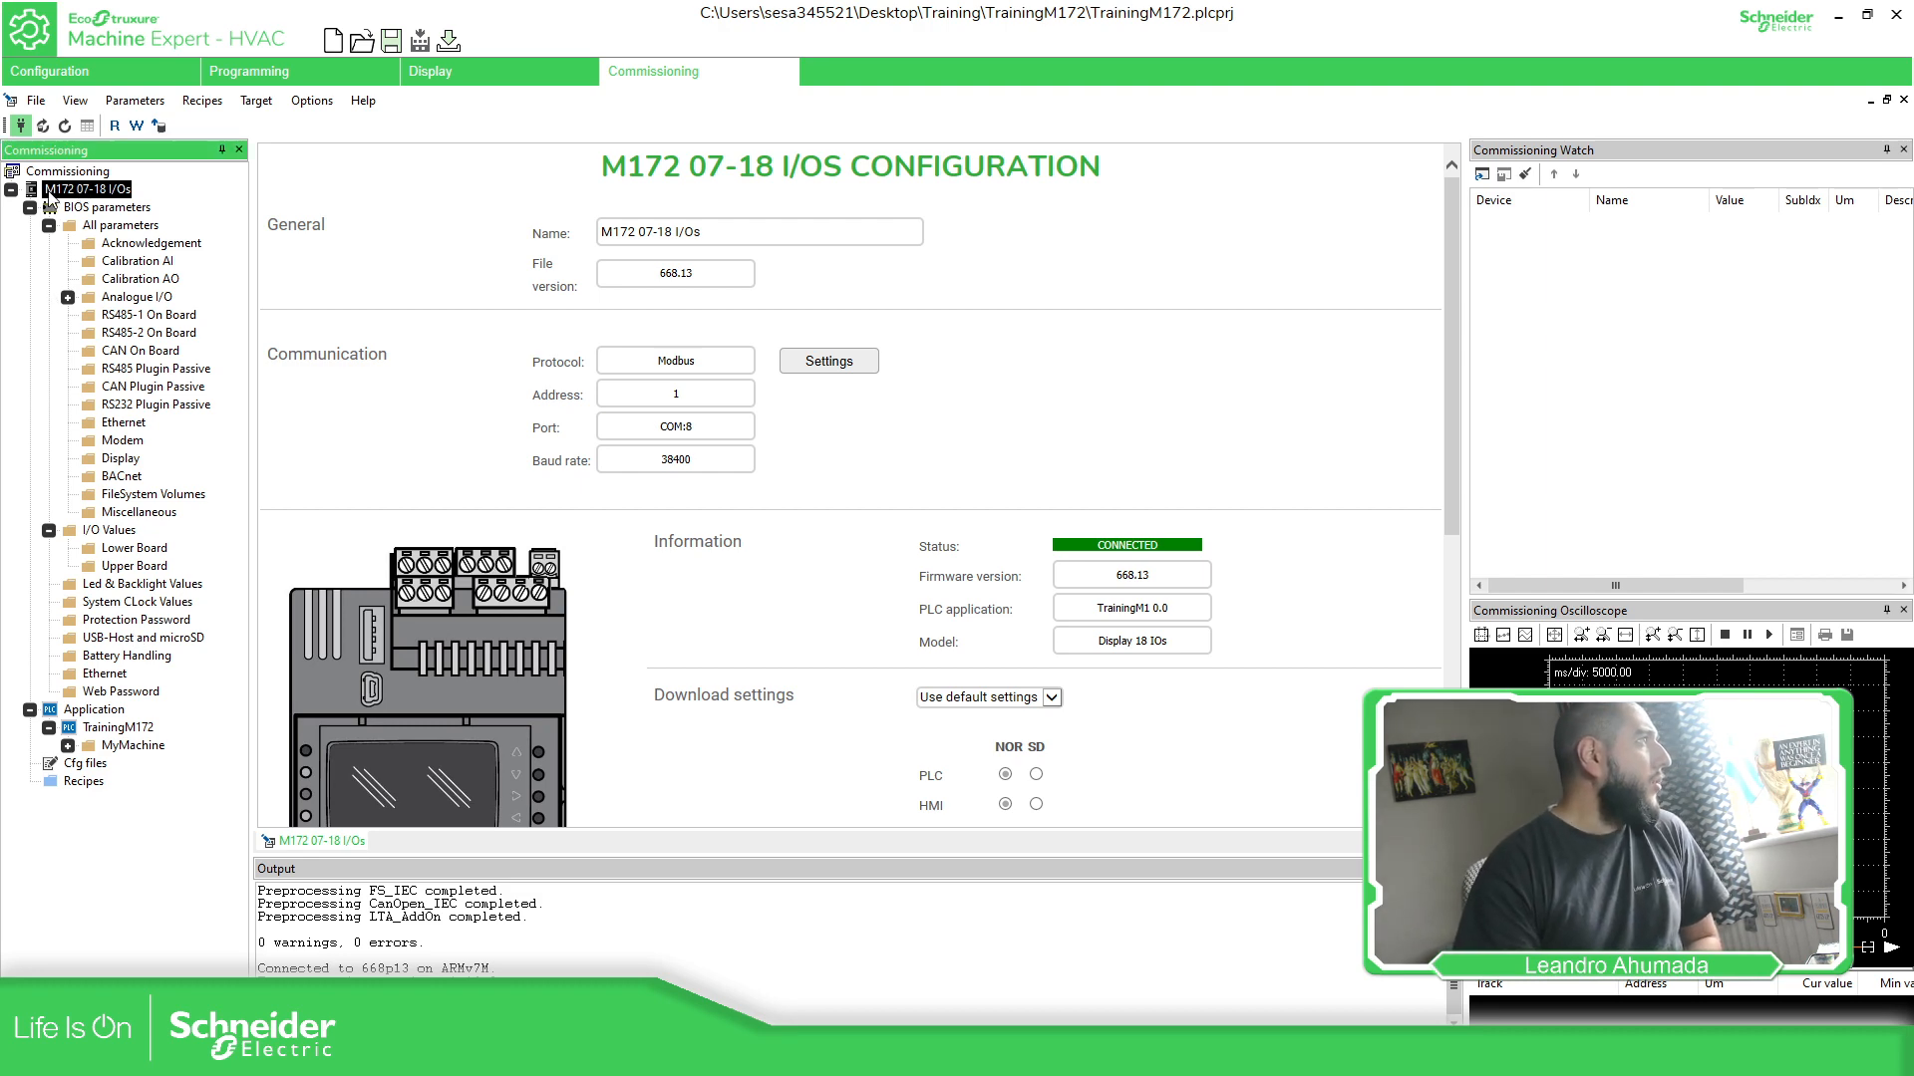
{"action": "scroll", "coordinate": [812, 534], "scroll_direction": "down", "scroll_amount": 5}
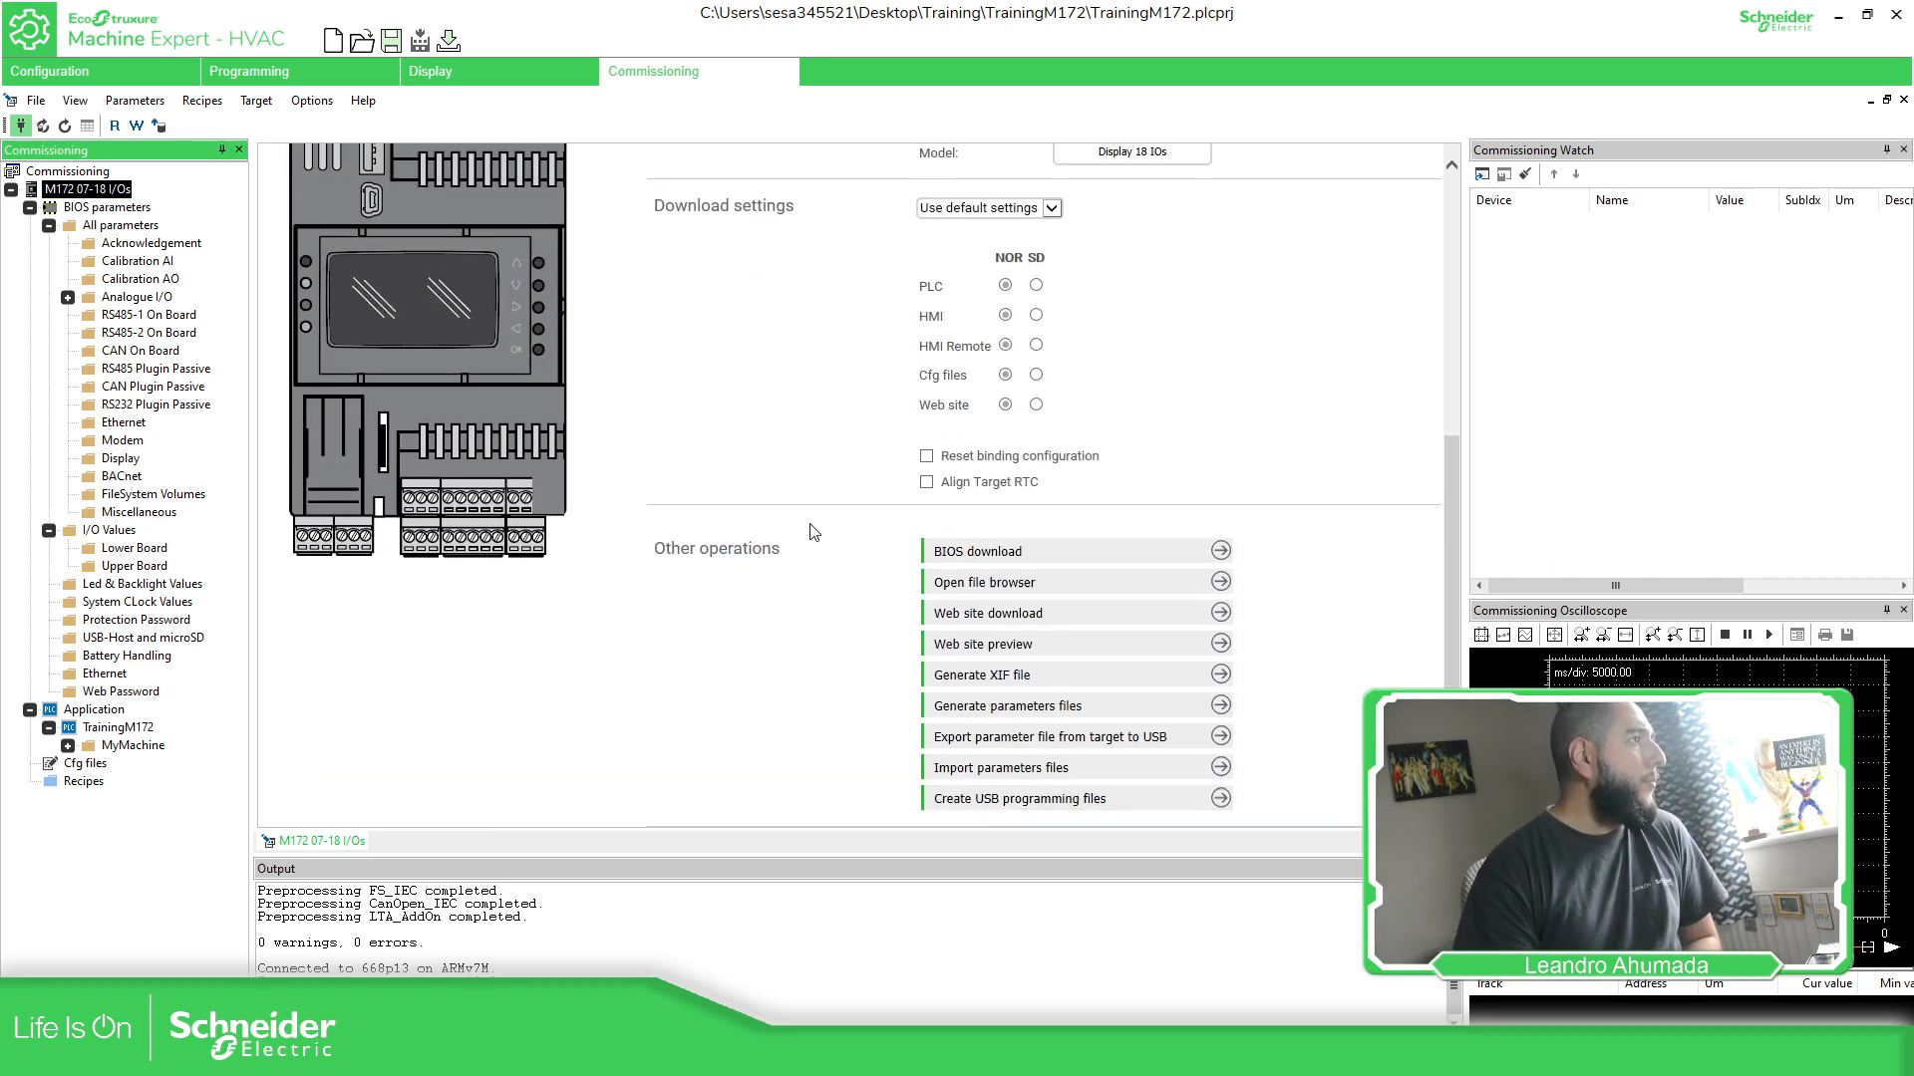
{"action": "left_click", "coordinate": [1008, 551]}
{"action": "left_click", "coordinate": [1193, 243]}
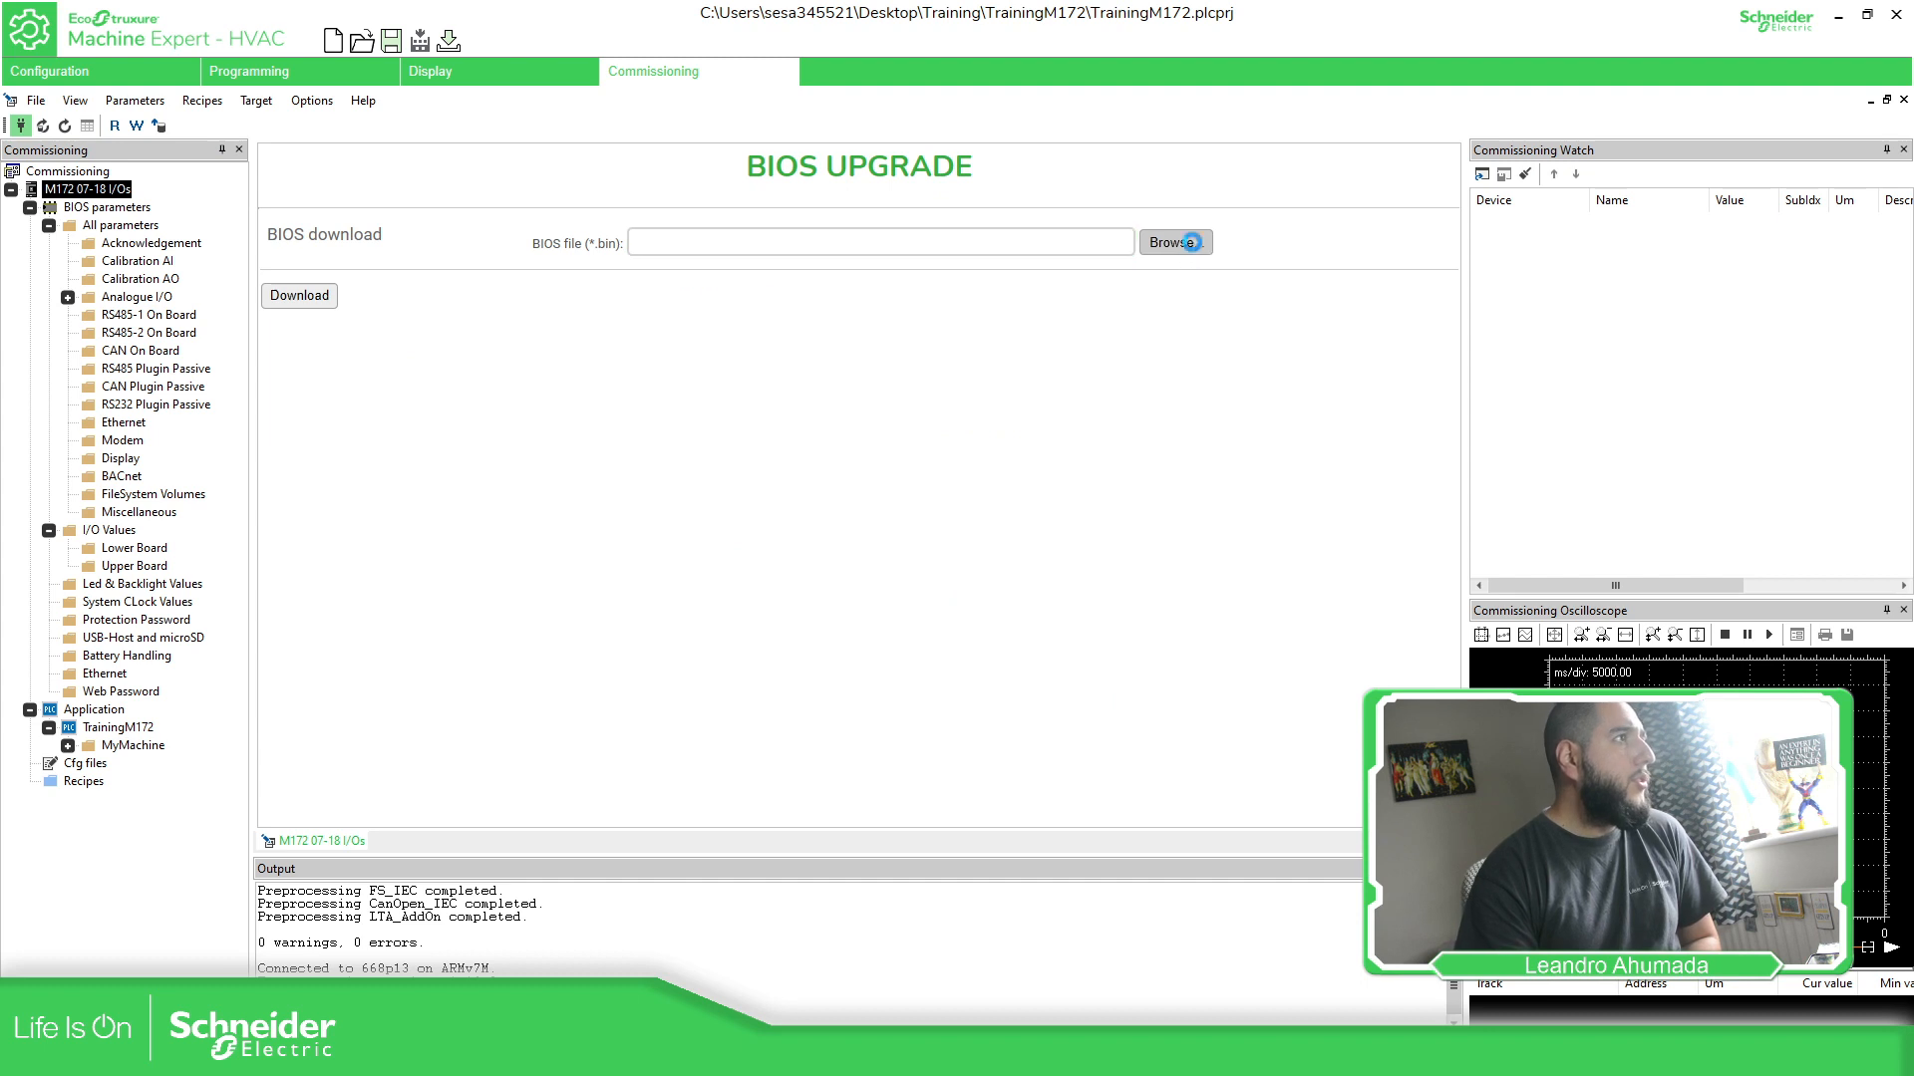
{"action": "left_click_drag", "start_coordinate": [1127, 297], "coordinate": [993, 273]}
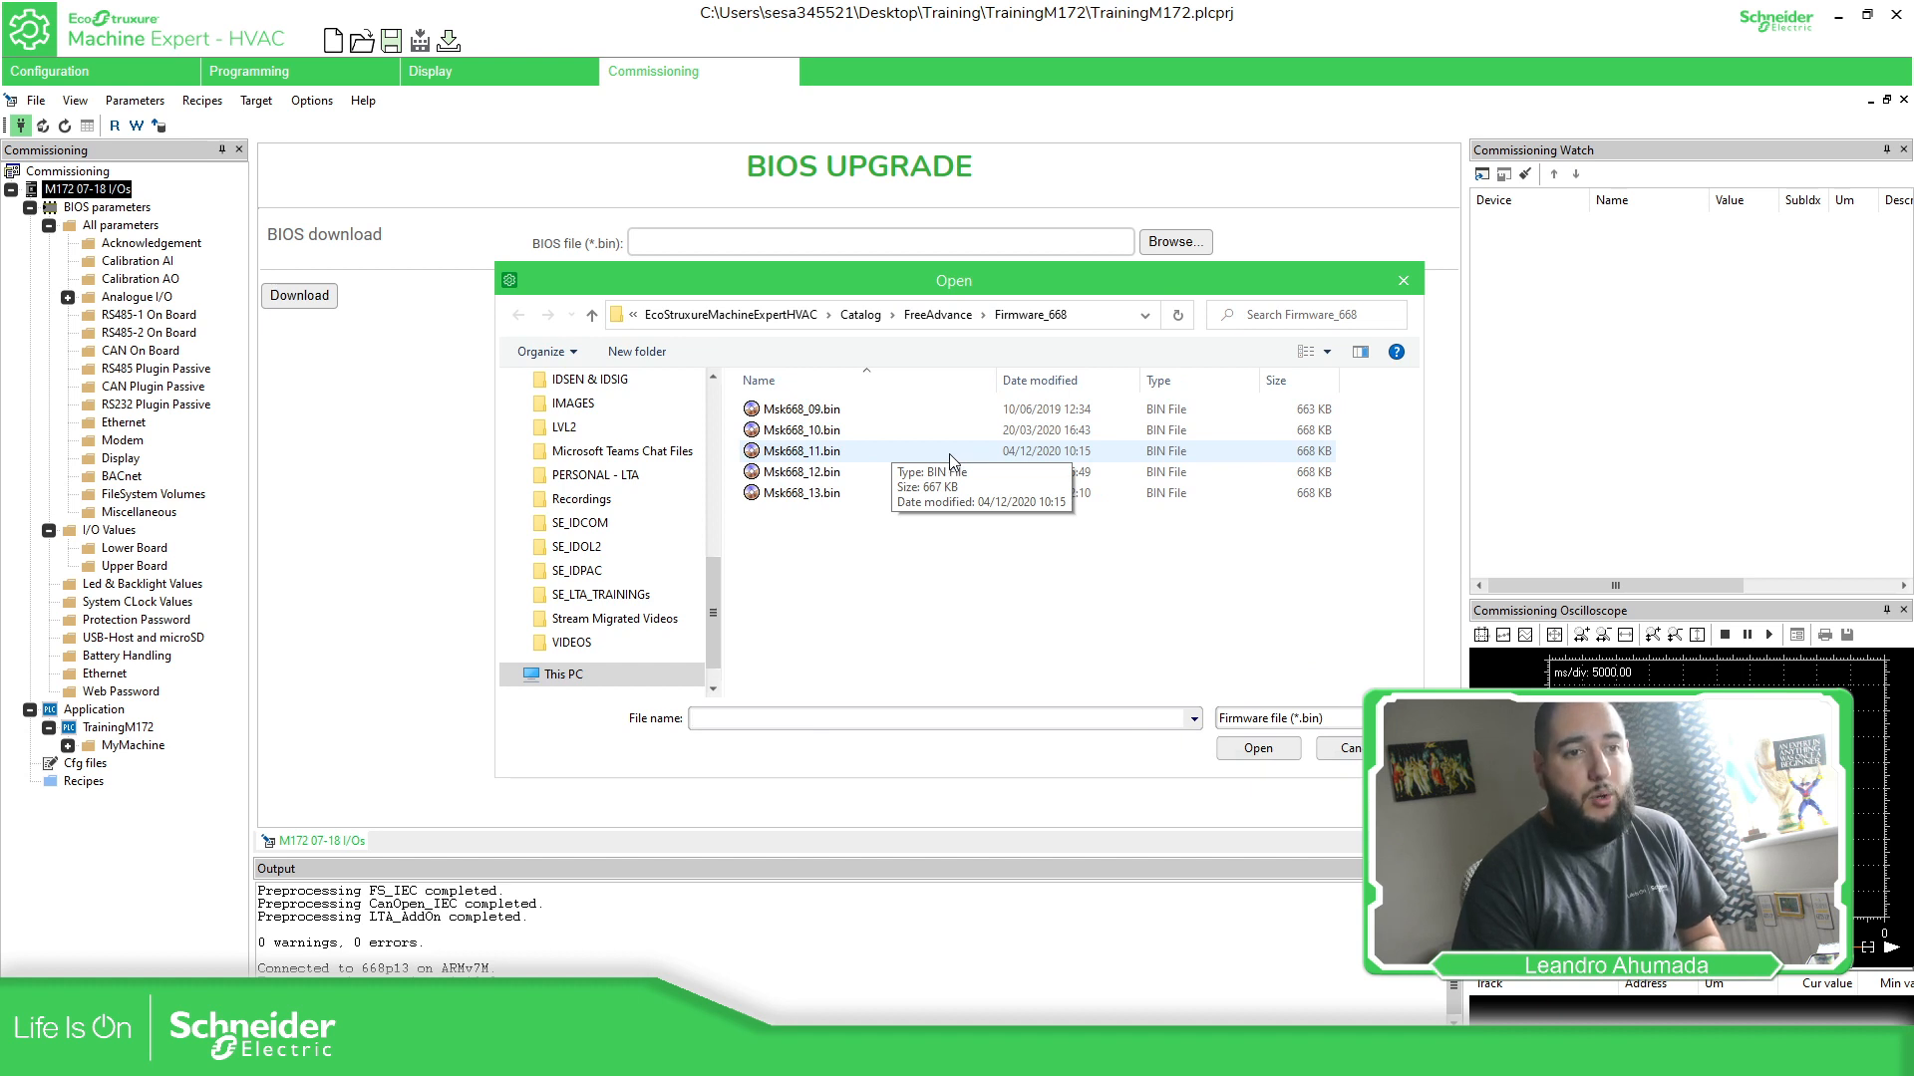
{"action": "left_click", "coordinate": [831, 472]}
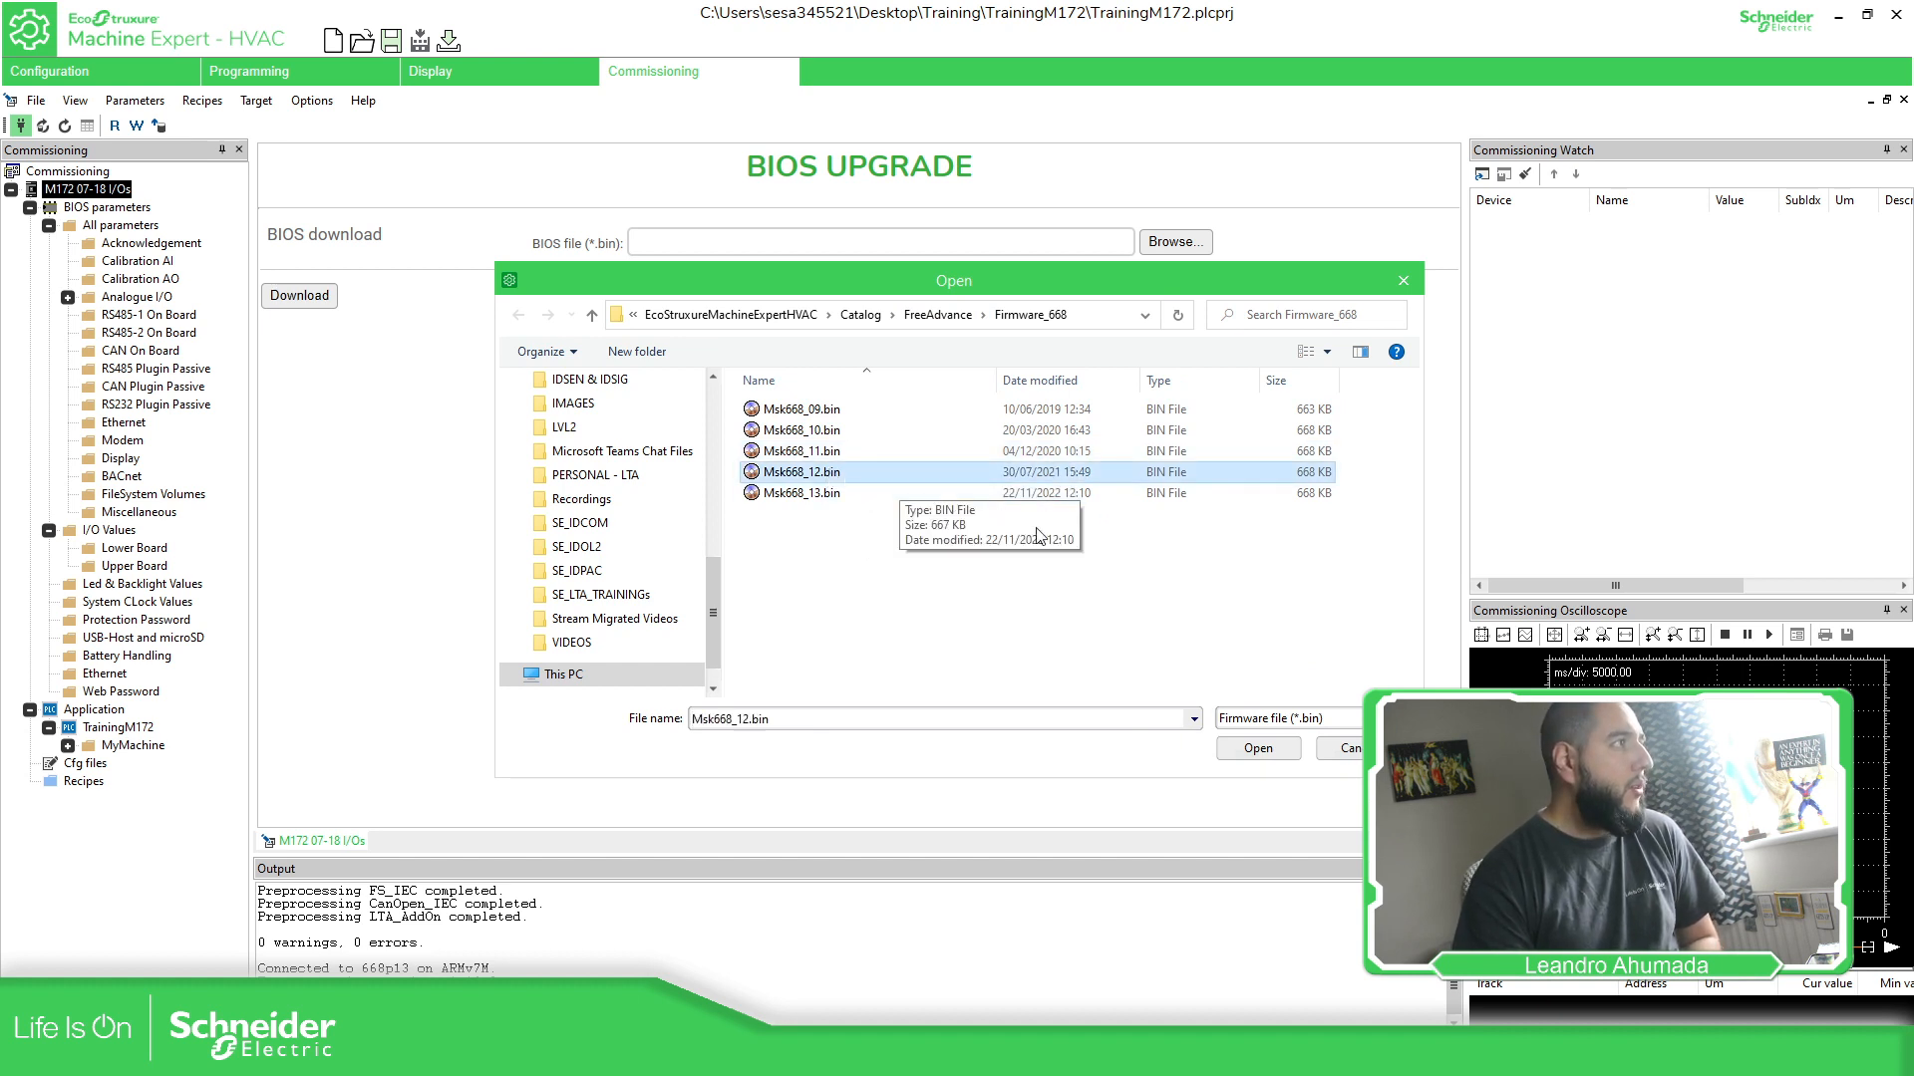
{"action": "left_click", "coordinate": [1256, 749]}
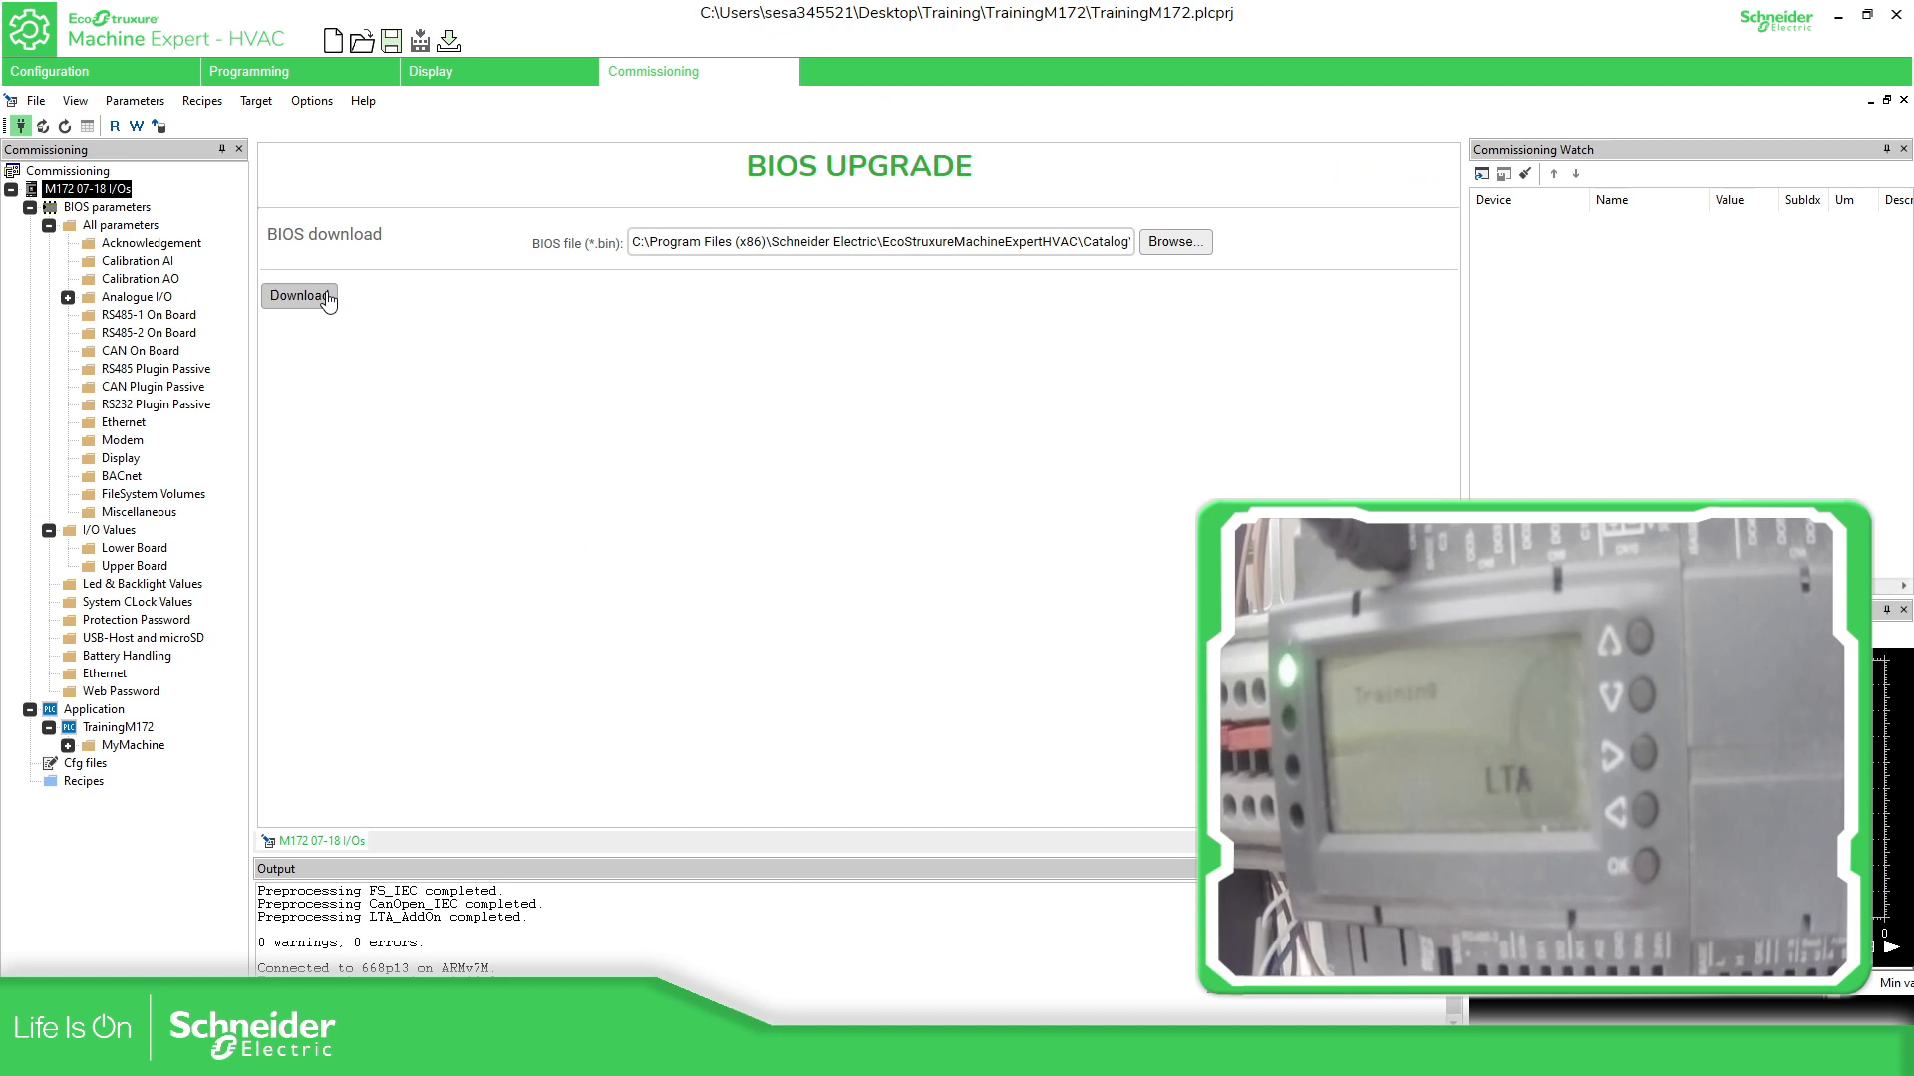
- Download the Msk668_12.bin BIOS to the controller and wait until it completes successfully
{"action": "left_click", "coordinate": [328, 298]}
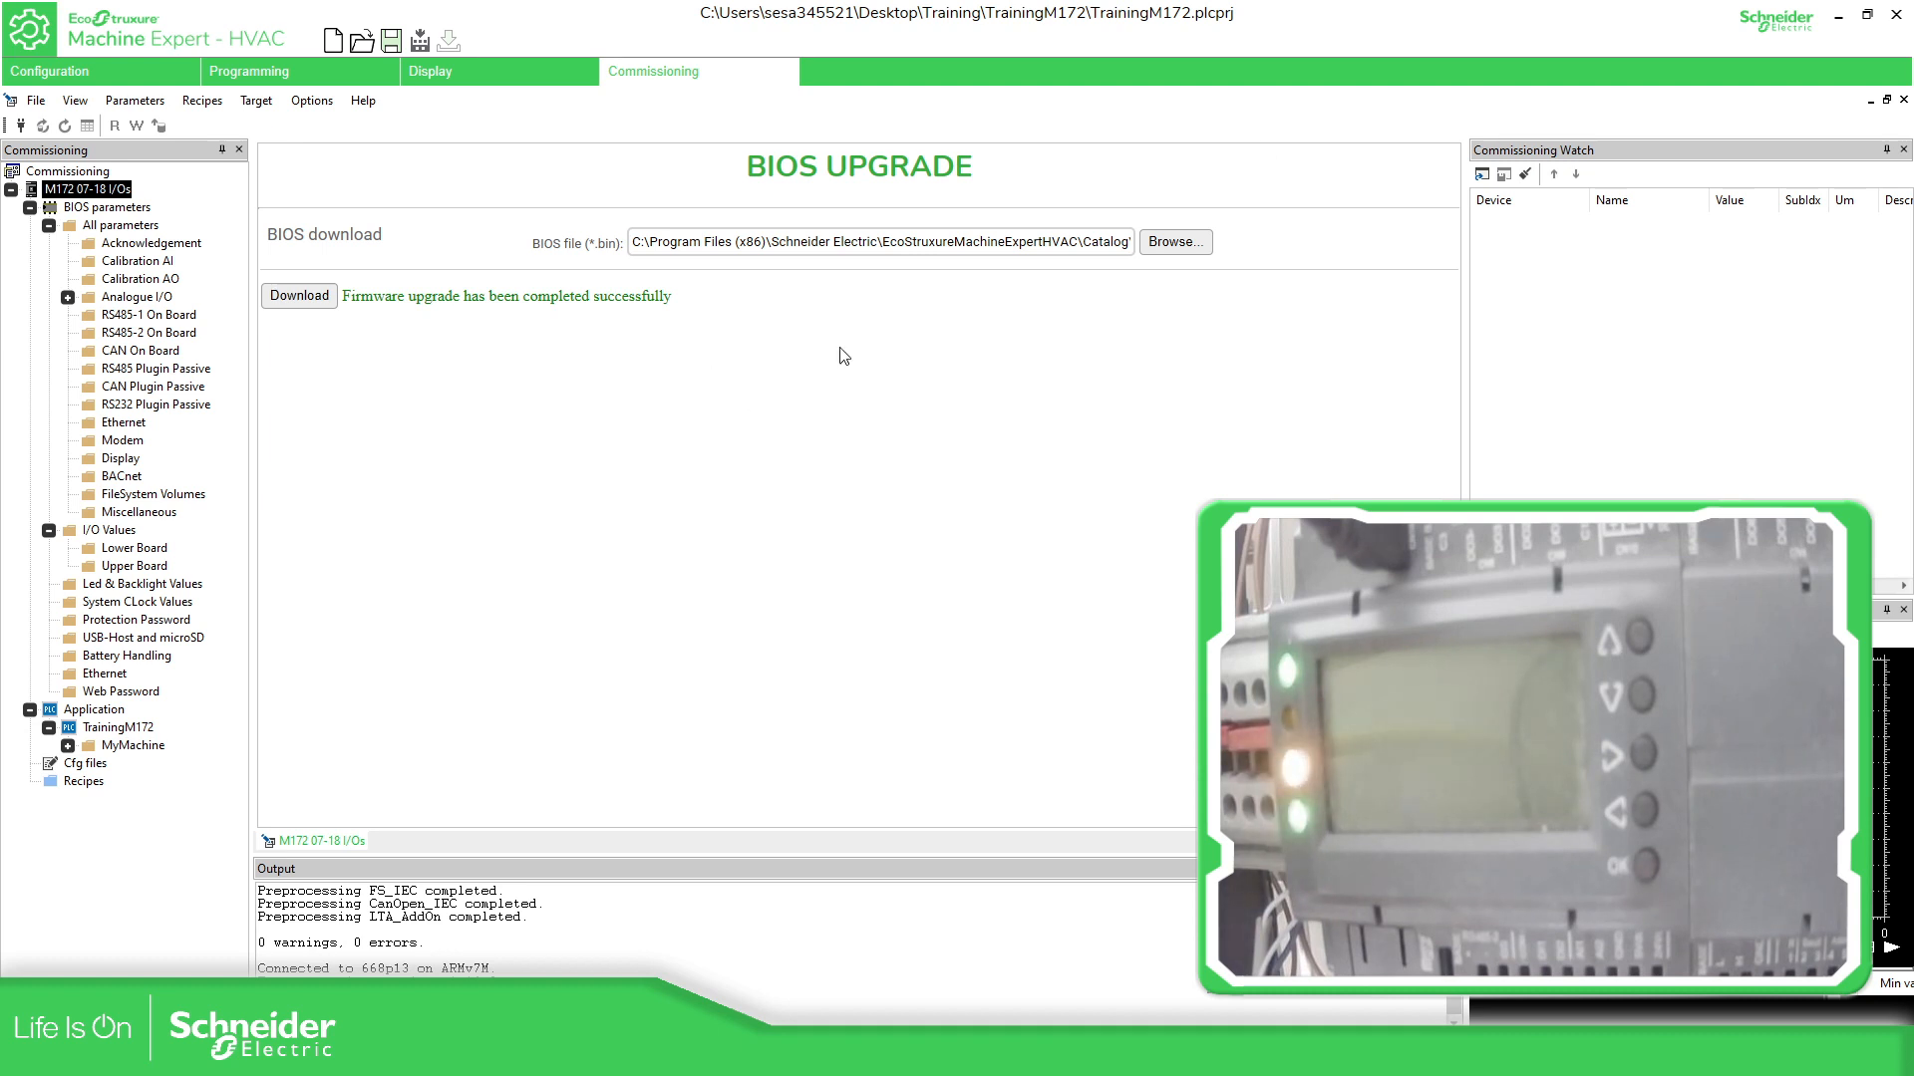
{"action": "left_click", "coordinate": [97, 191]}
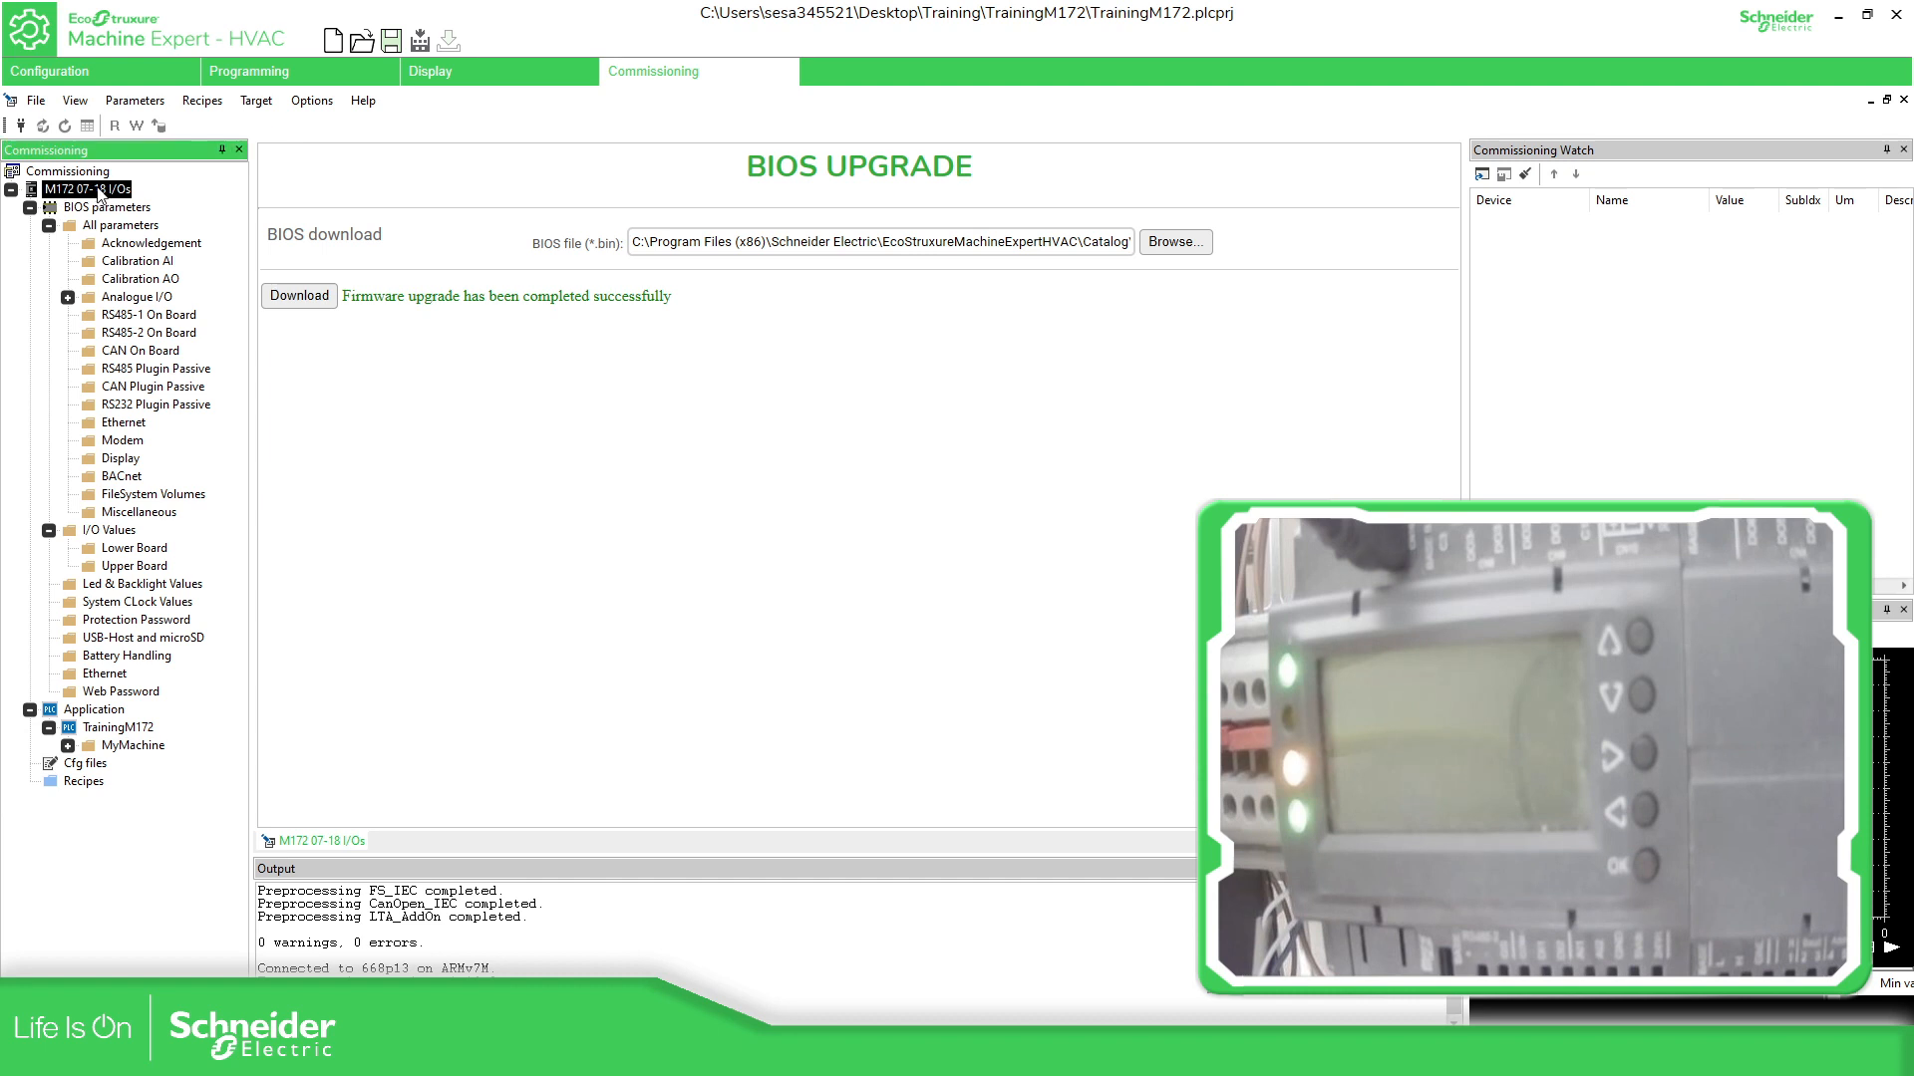
{"action": "left_click", "coordinate": [77, 171]}
- Select M172 07-18 I/Os and connect, revealing the warning about the device's firmware 668.12
{"action": "left_click", "coordinate": [110, 226]}
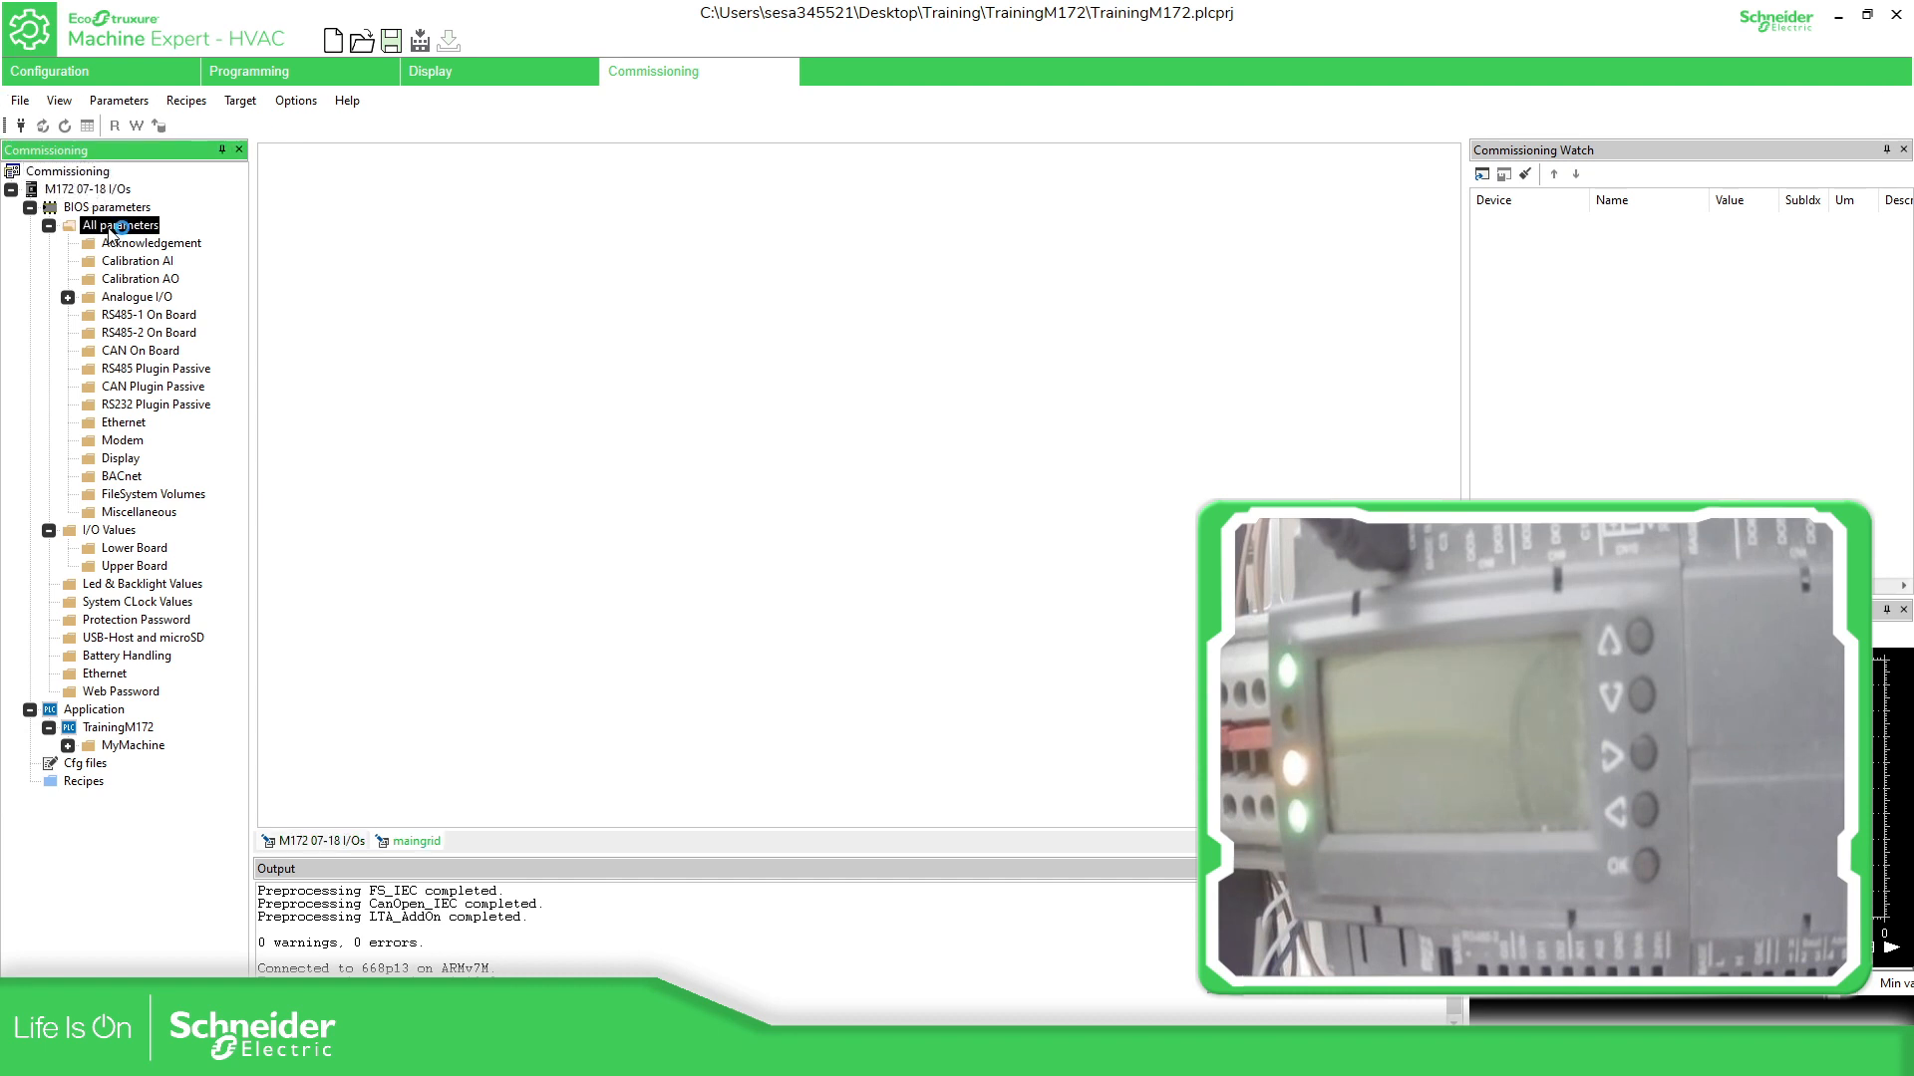
{"action": "left_click", "coordinate": [104, 195]}
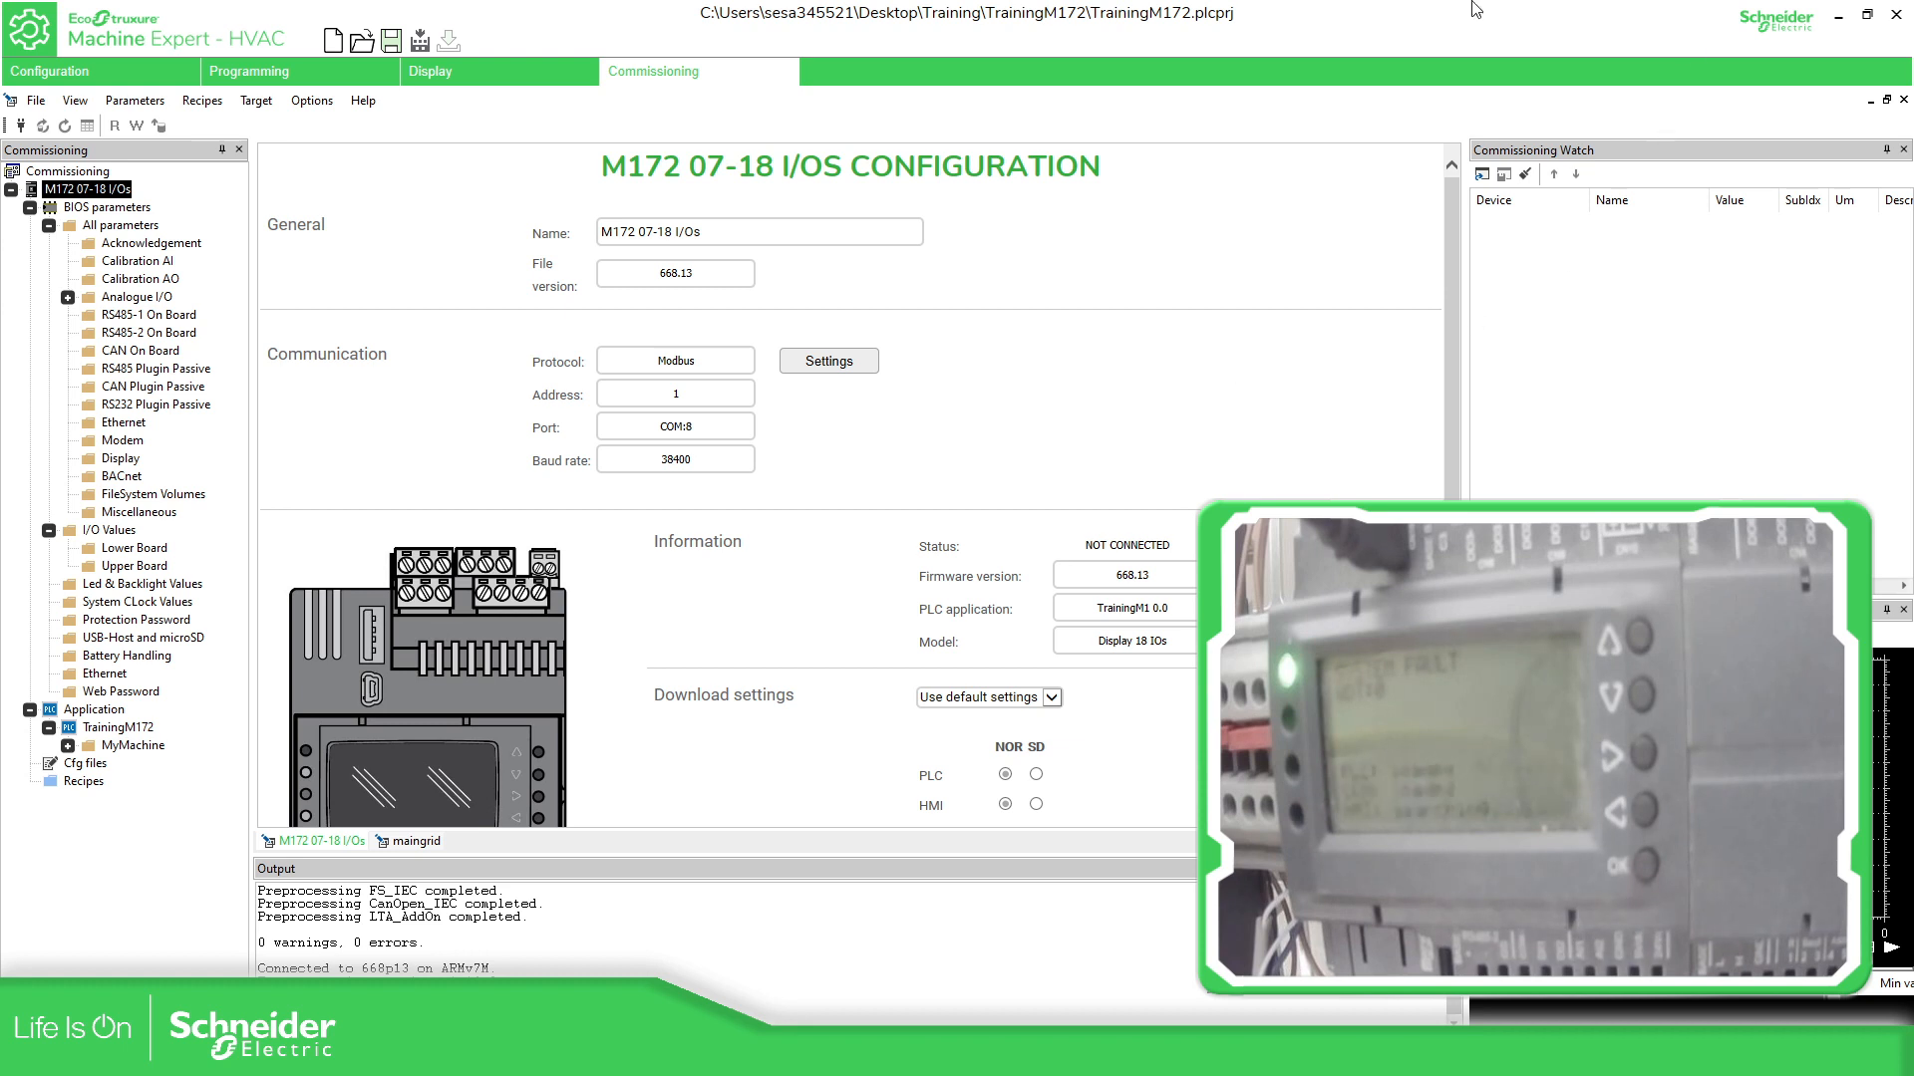
{"action": "left_click", "coordinate": [19, 124]}
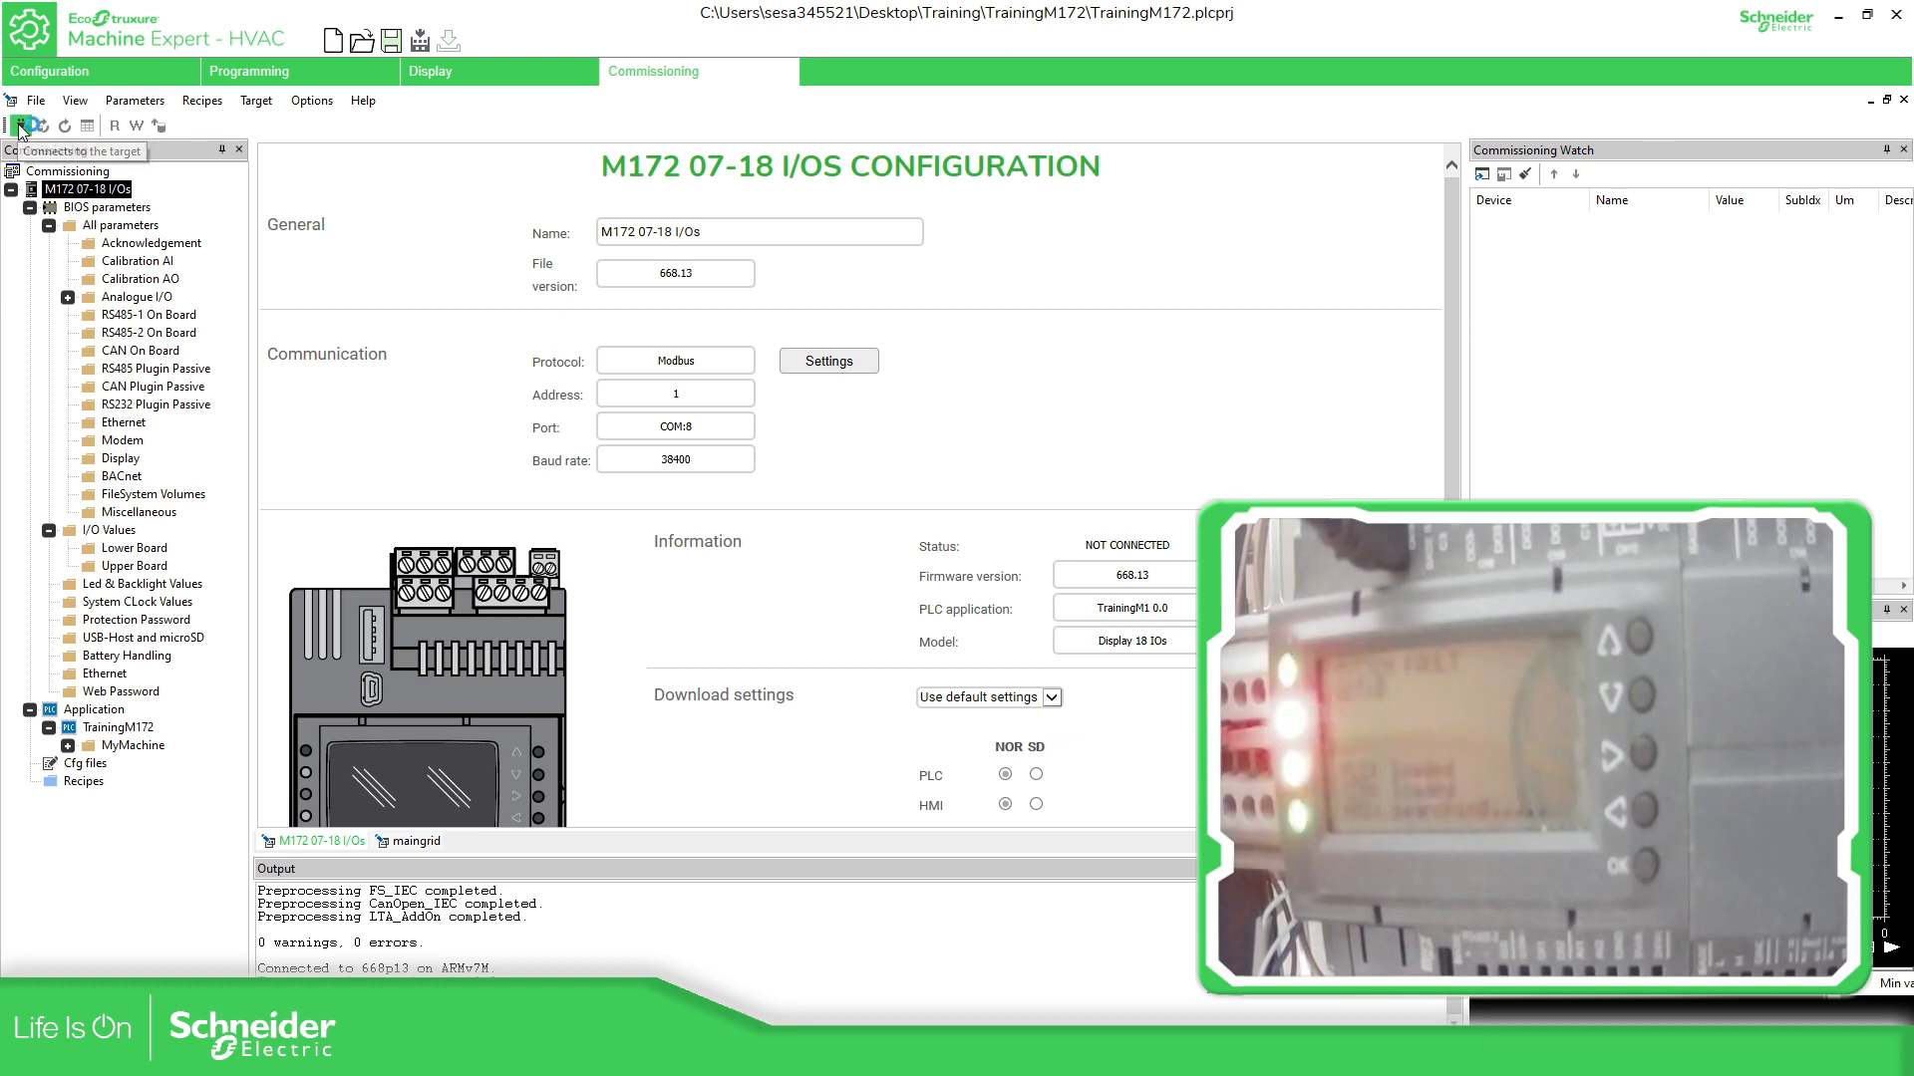
{"action": "left_click_drag", "start_coordinate": [995, 470], "coordinate": [874, 366]}
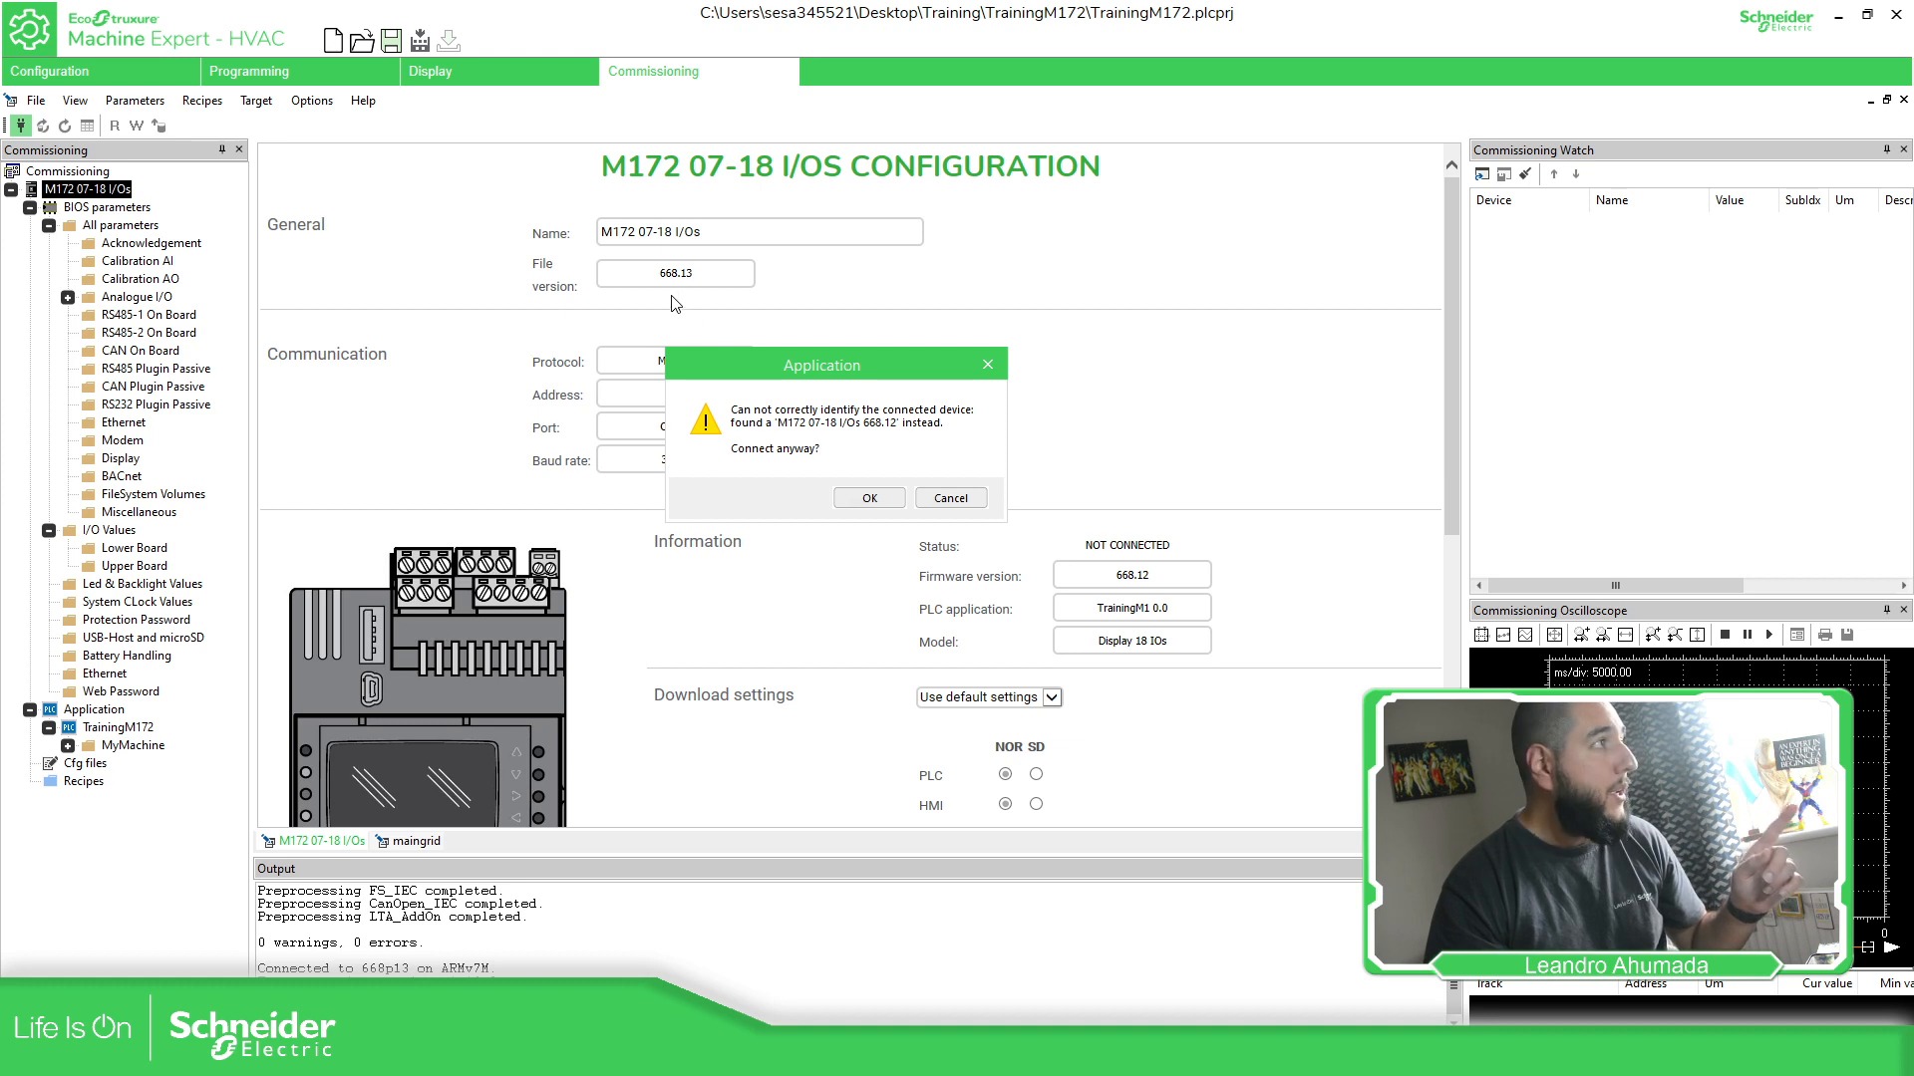
- Accept both mismatch warnings to connect, then highlight firmware 668.12 and file version 668.13
{"action": "left_click", "coordinate": [865, 503]}
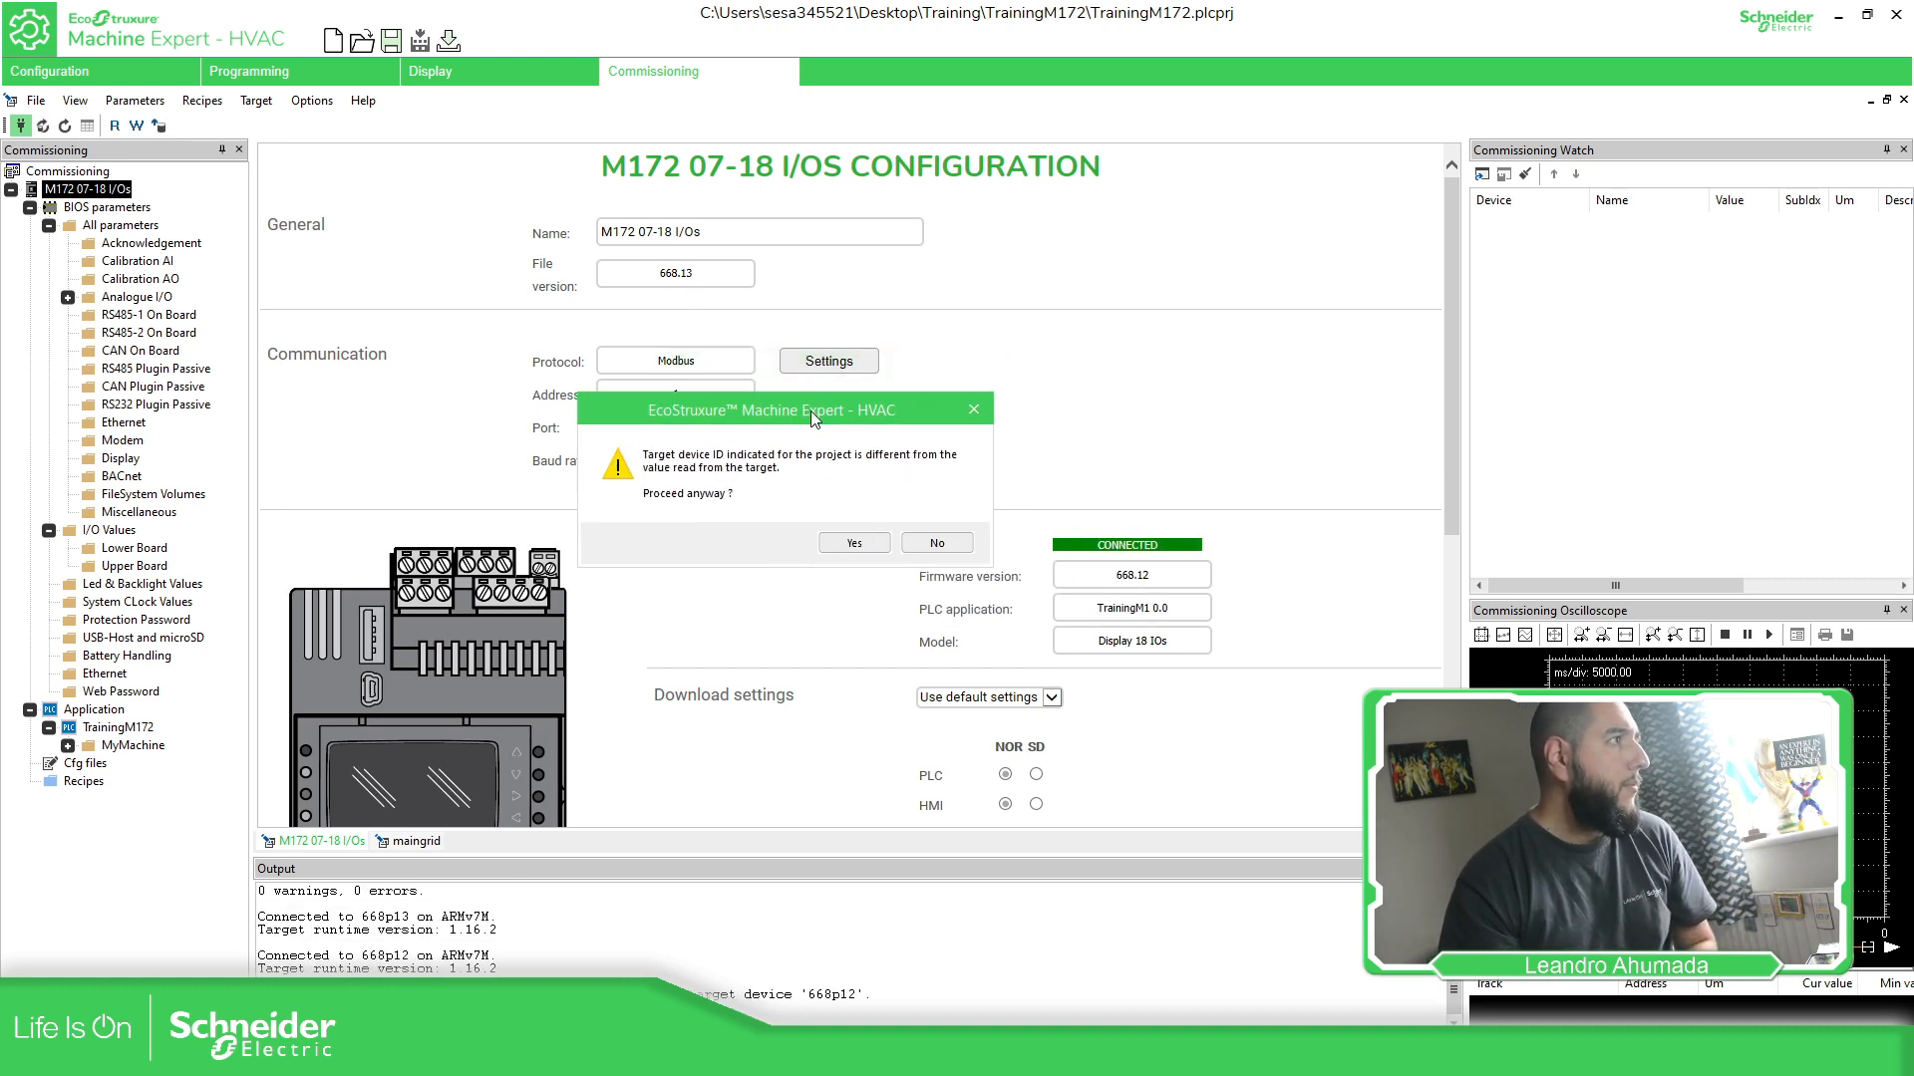
{"action": "left_click", "coordinate": [863, 546]}
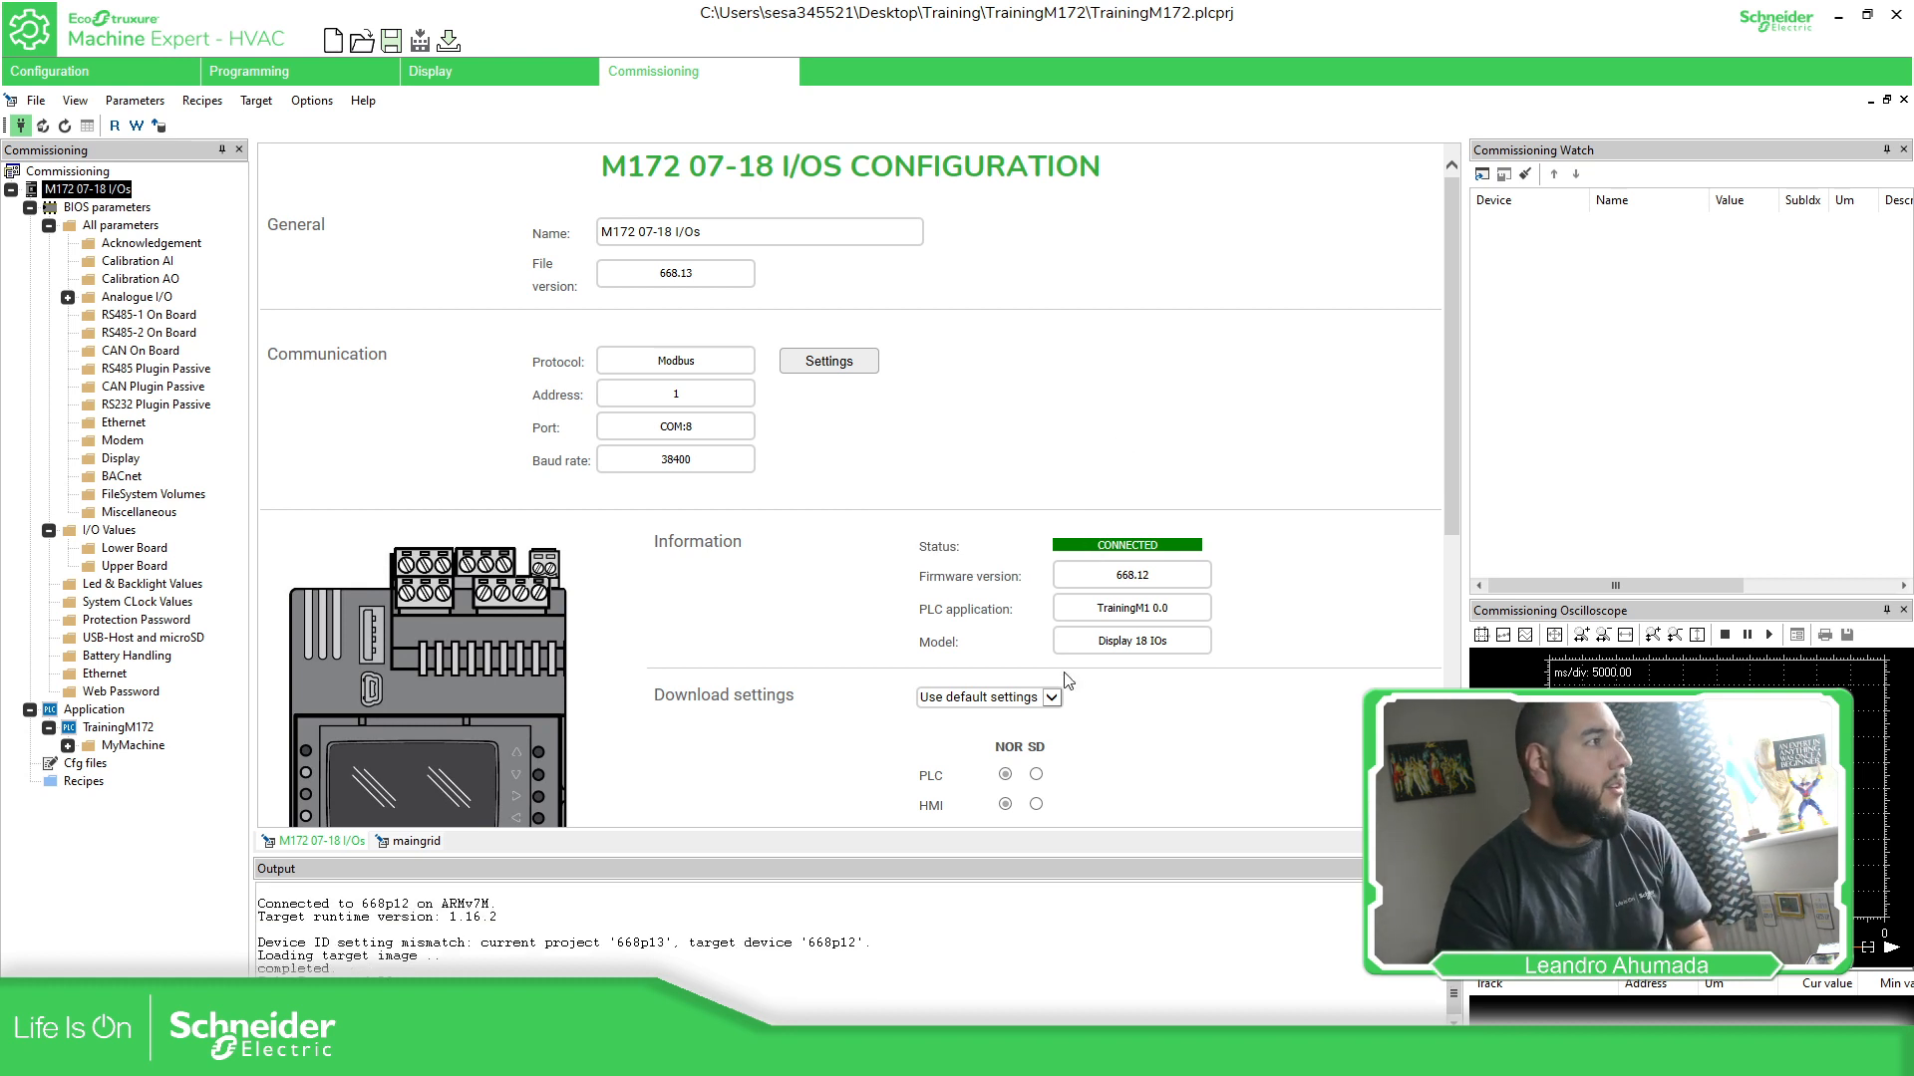
{"action": "double_click", "coordinate": [1126, 584]}
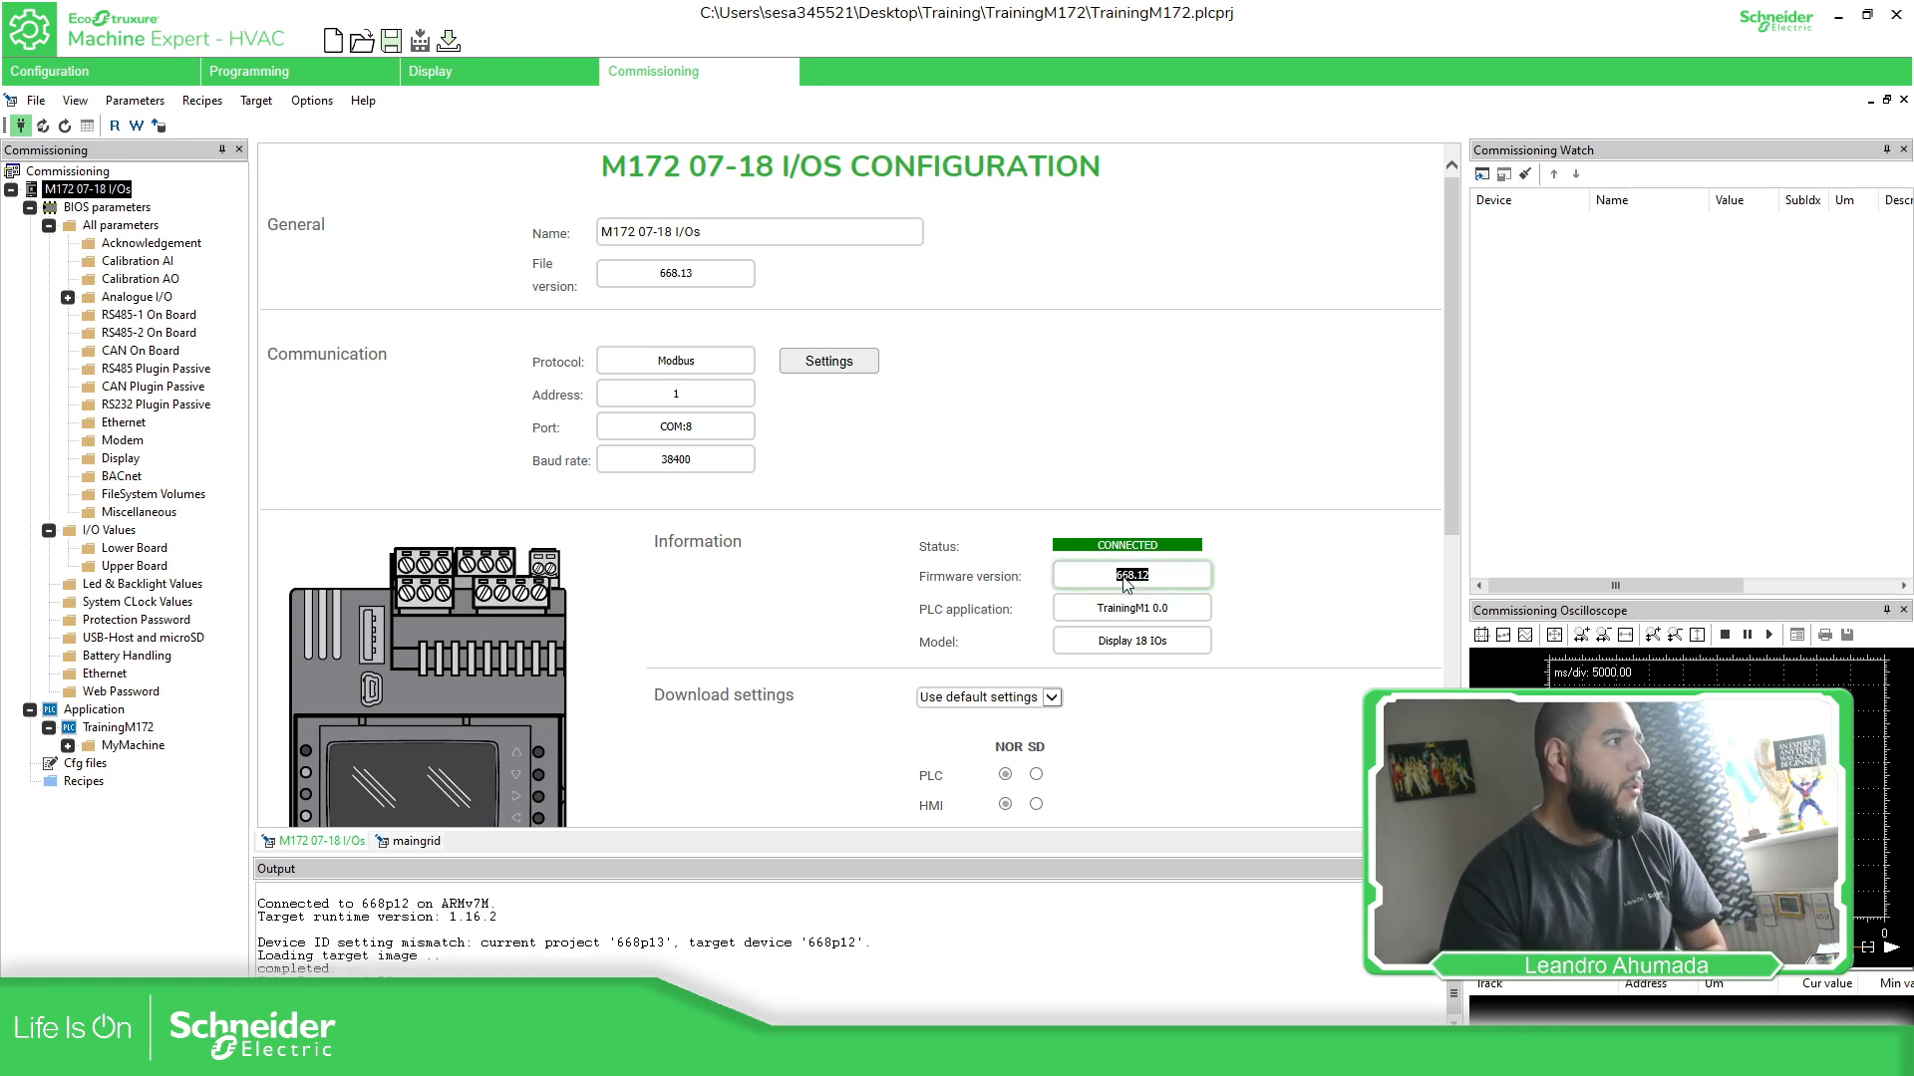
{"action": "double_click", "coordinate": [662, 277]}
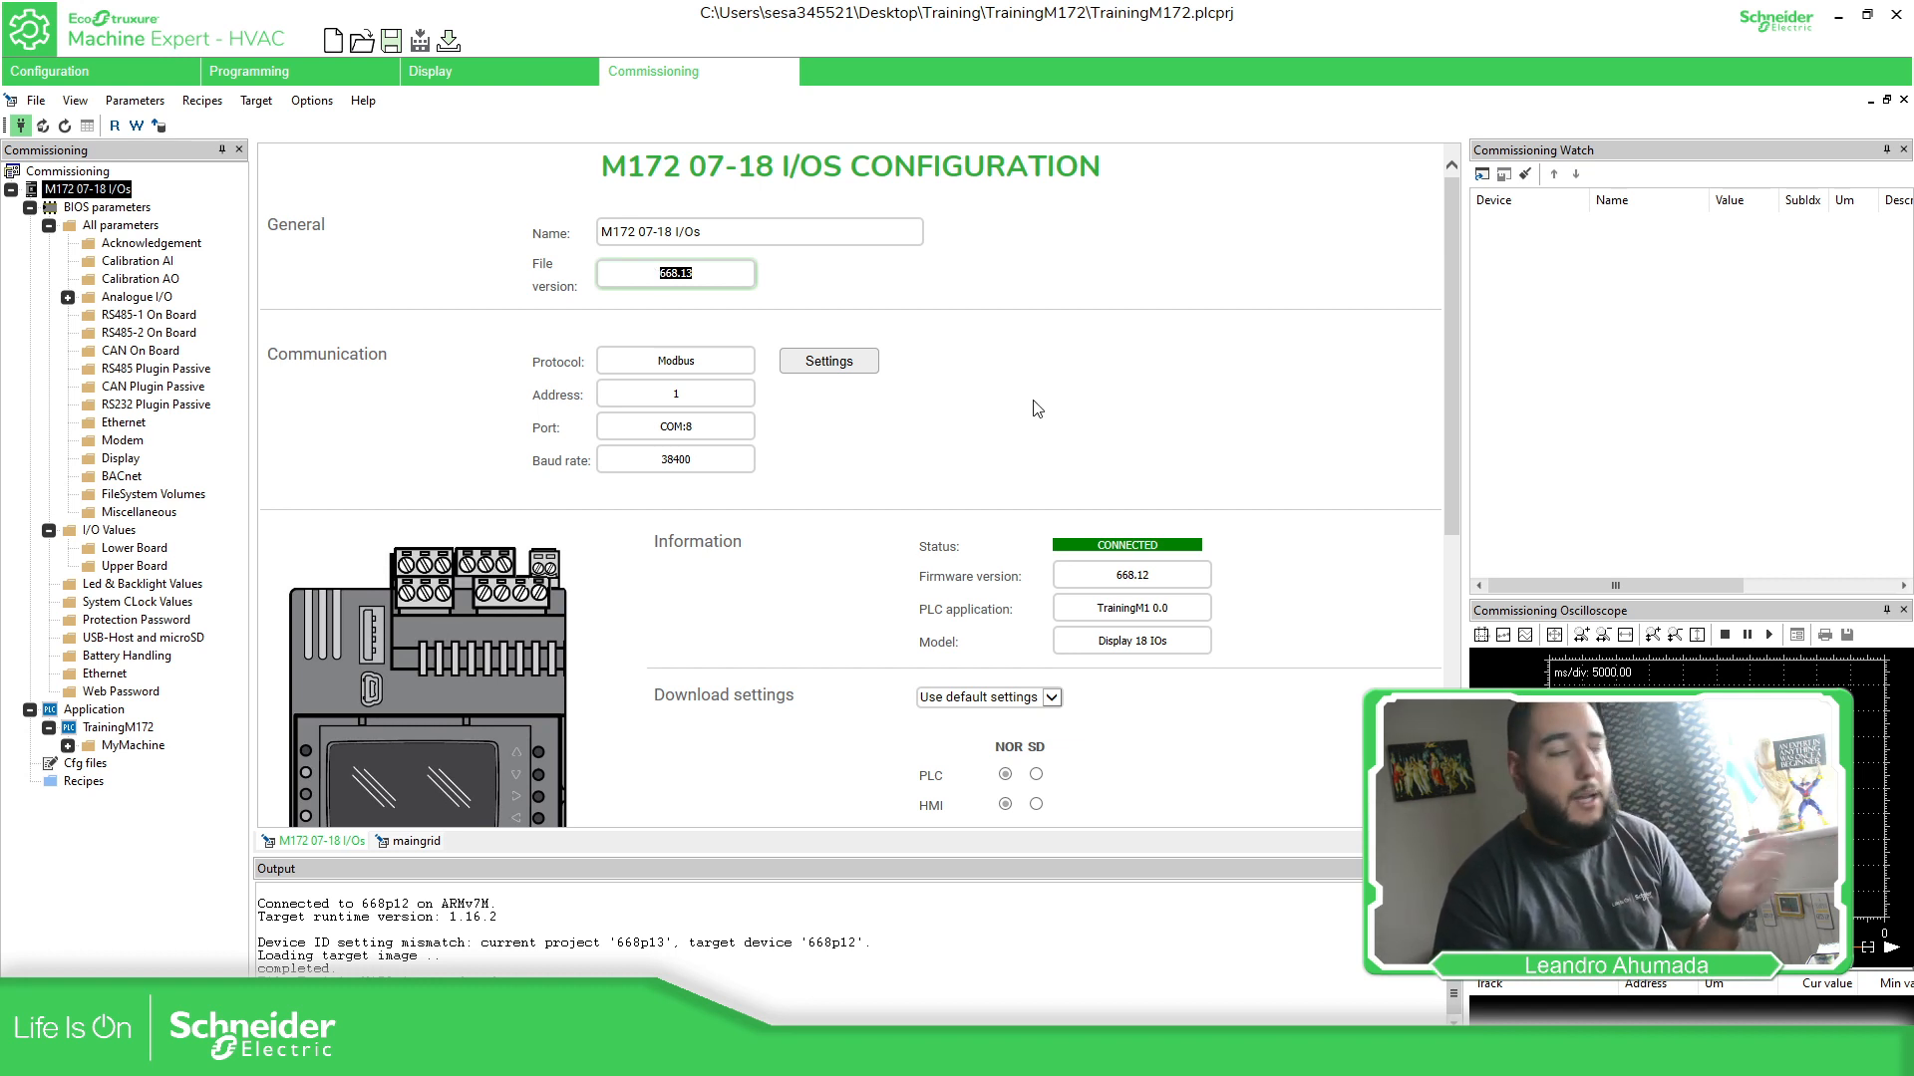
- Select Msk668_13.bin on the BIOS upgrade page and start downloading it to the controller
{"action": "scroll", "coordinate": [518, 451], "scroll_direction": "down", "scroll_amount": 5}
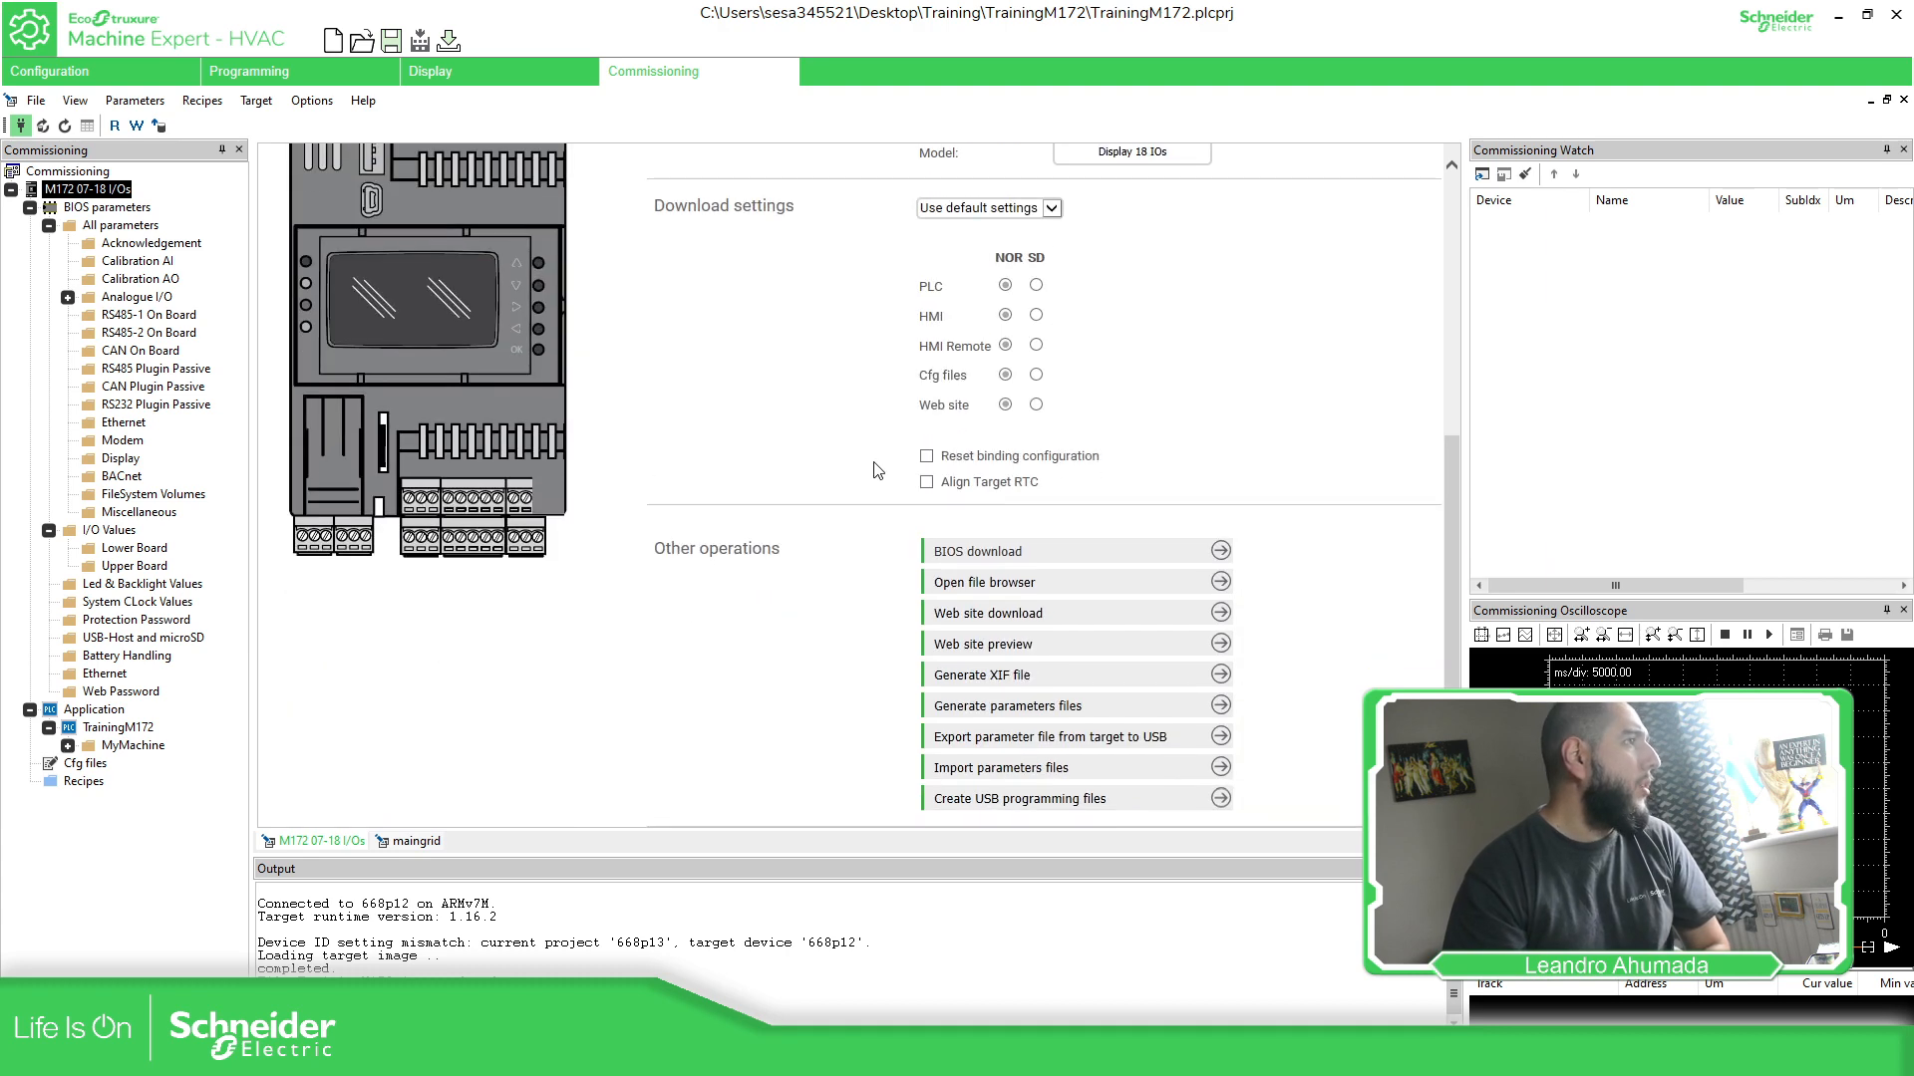
{"action": "left_click", "coordinate": [990, 560]}
{"action": "left_click", "coordinate": [1173, 242]}
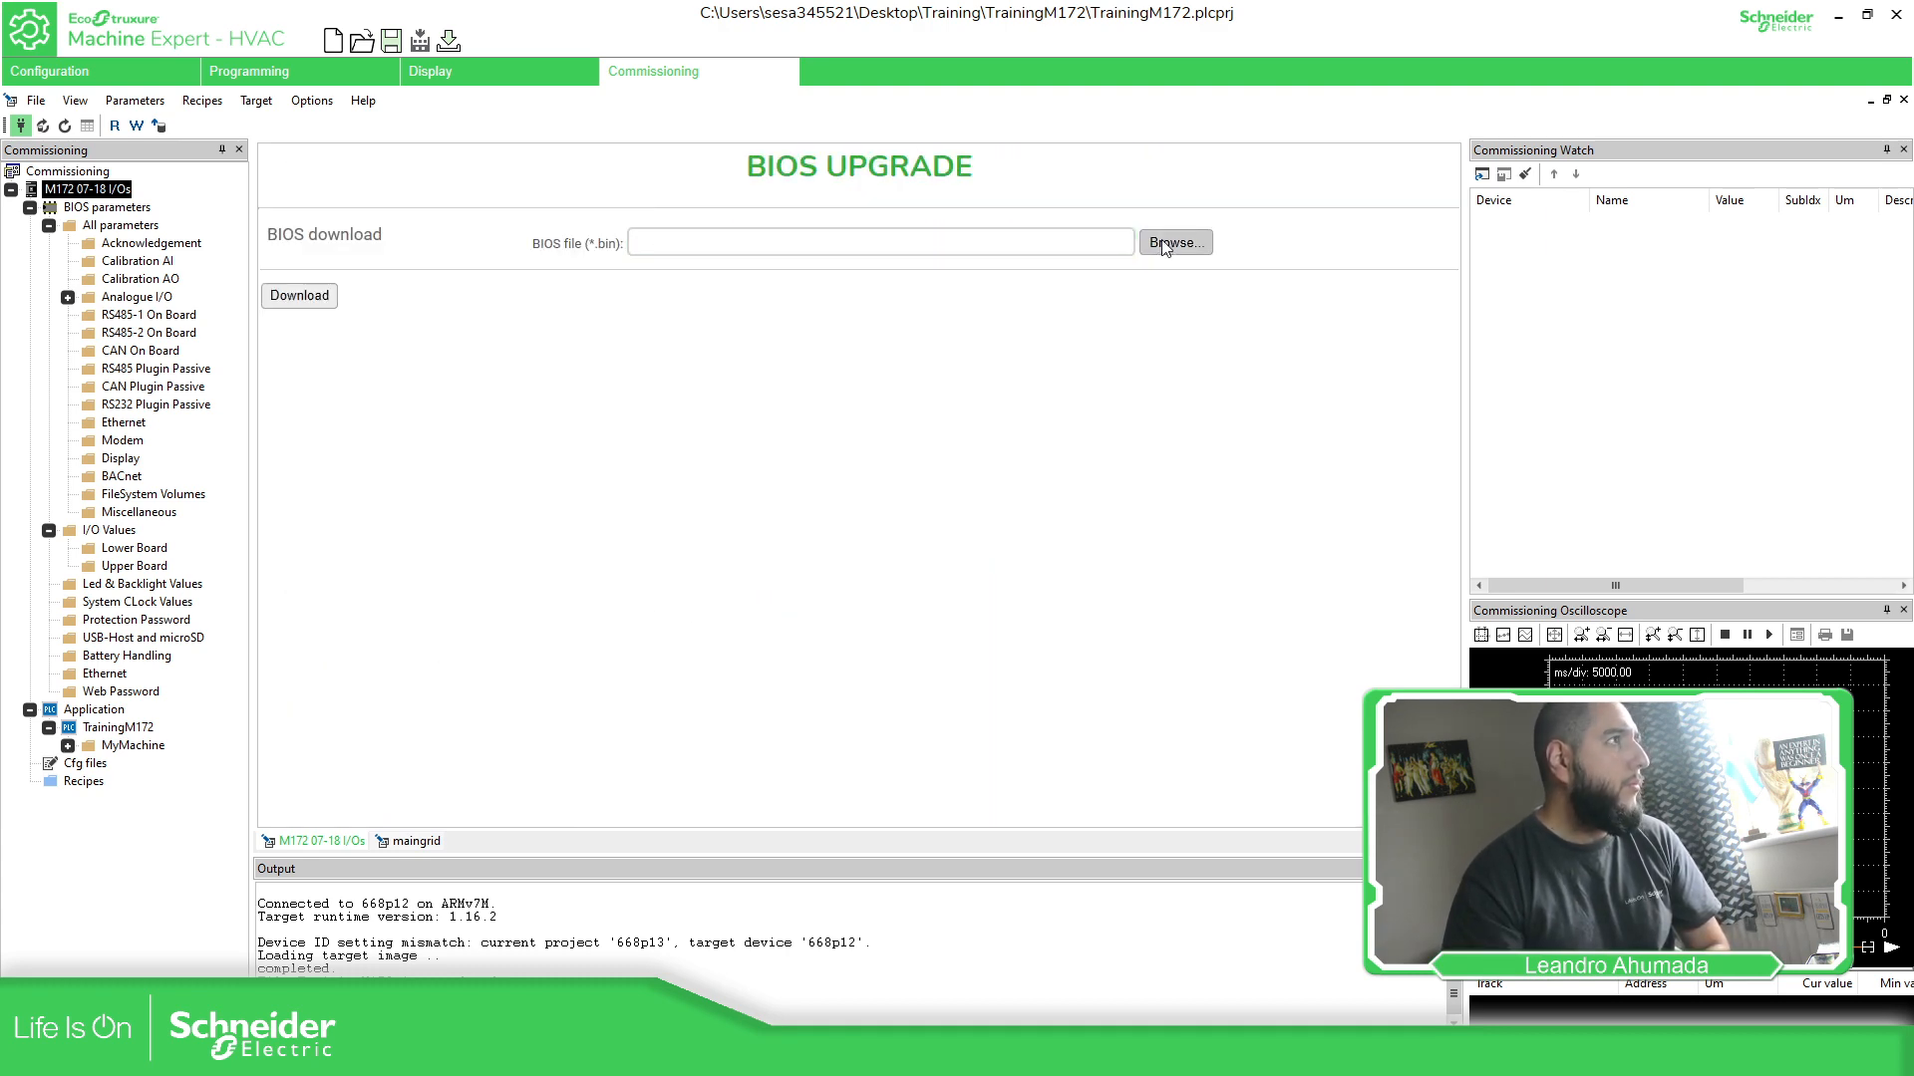
{"action": "left_click", "coordinate": [947, 493]}
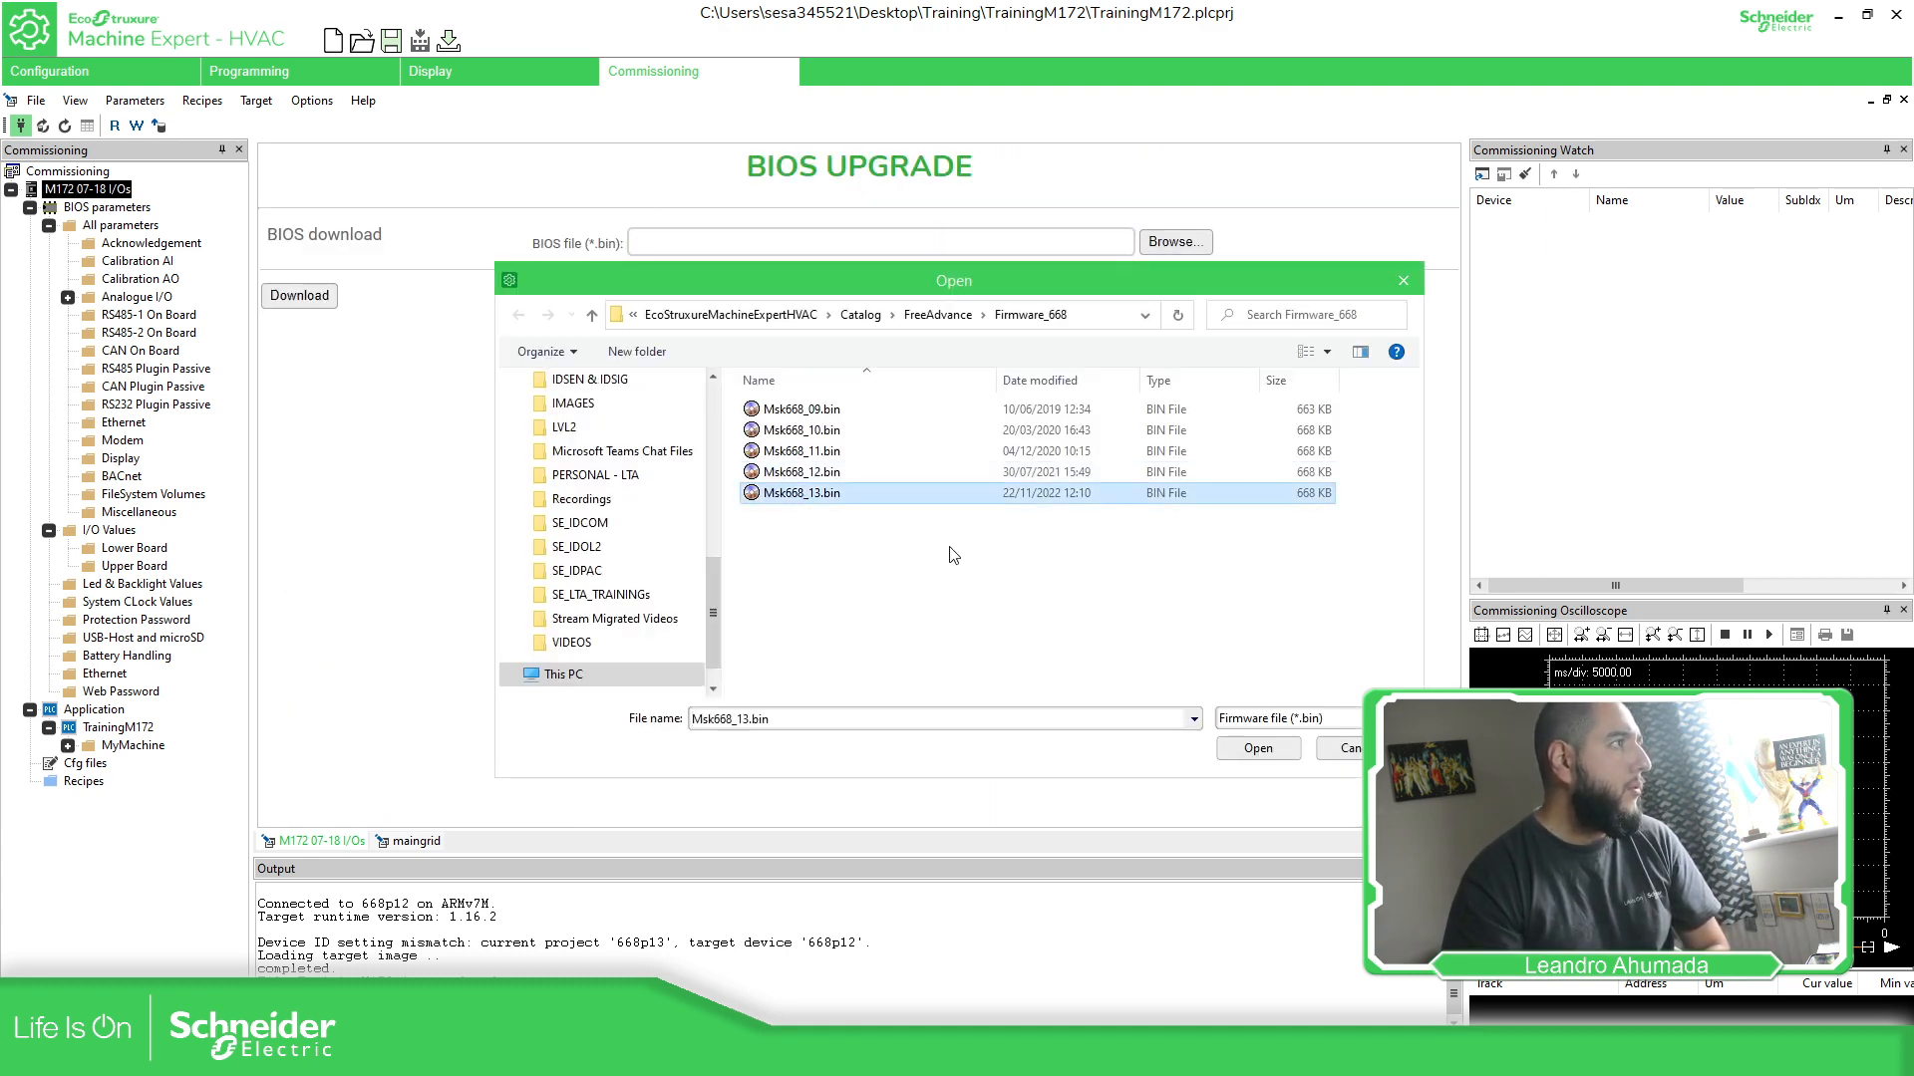
{"action": "left_click", "coordinate": [1250, 754]}
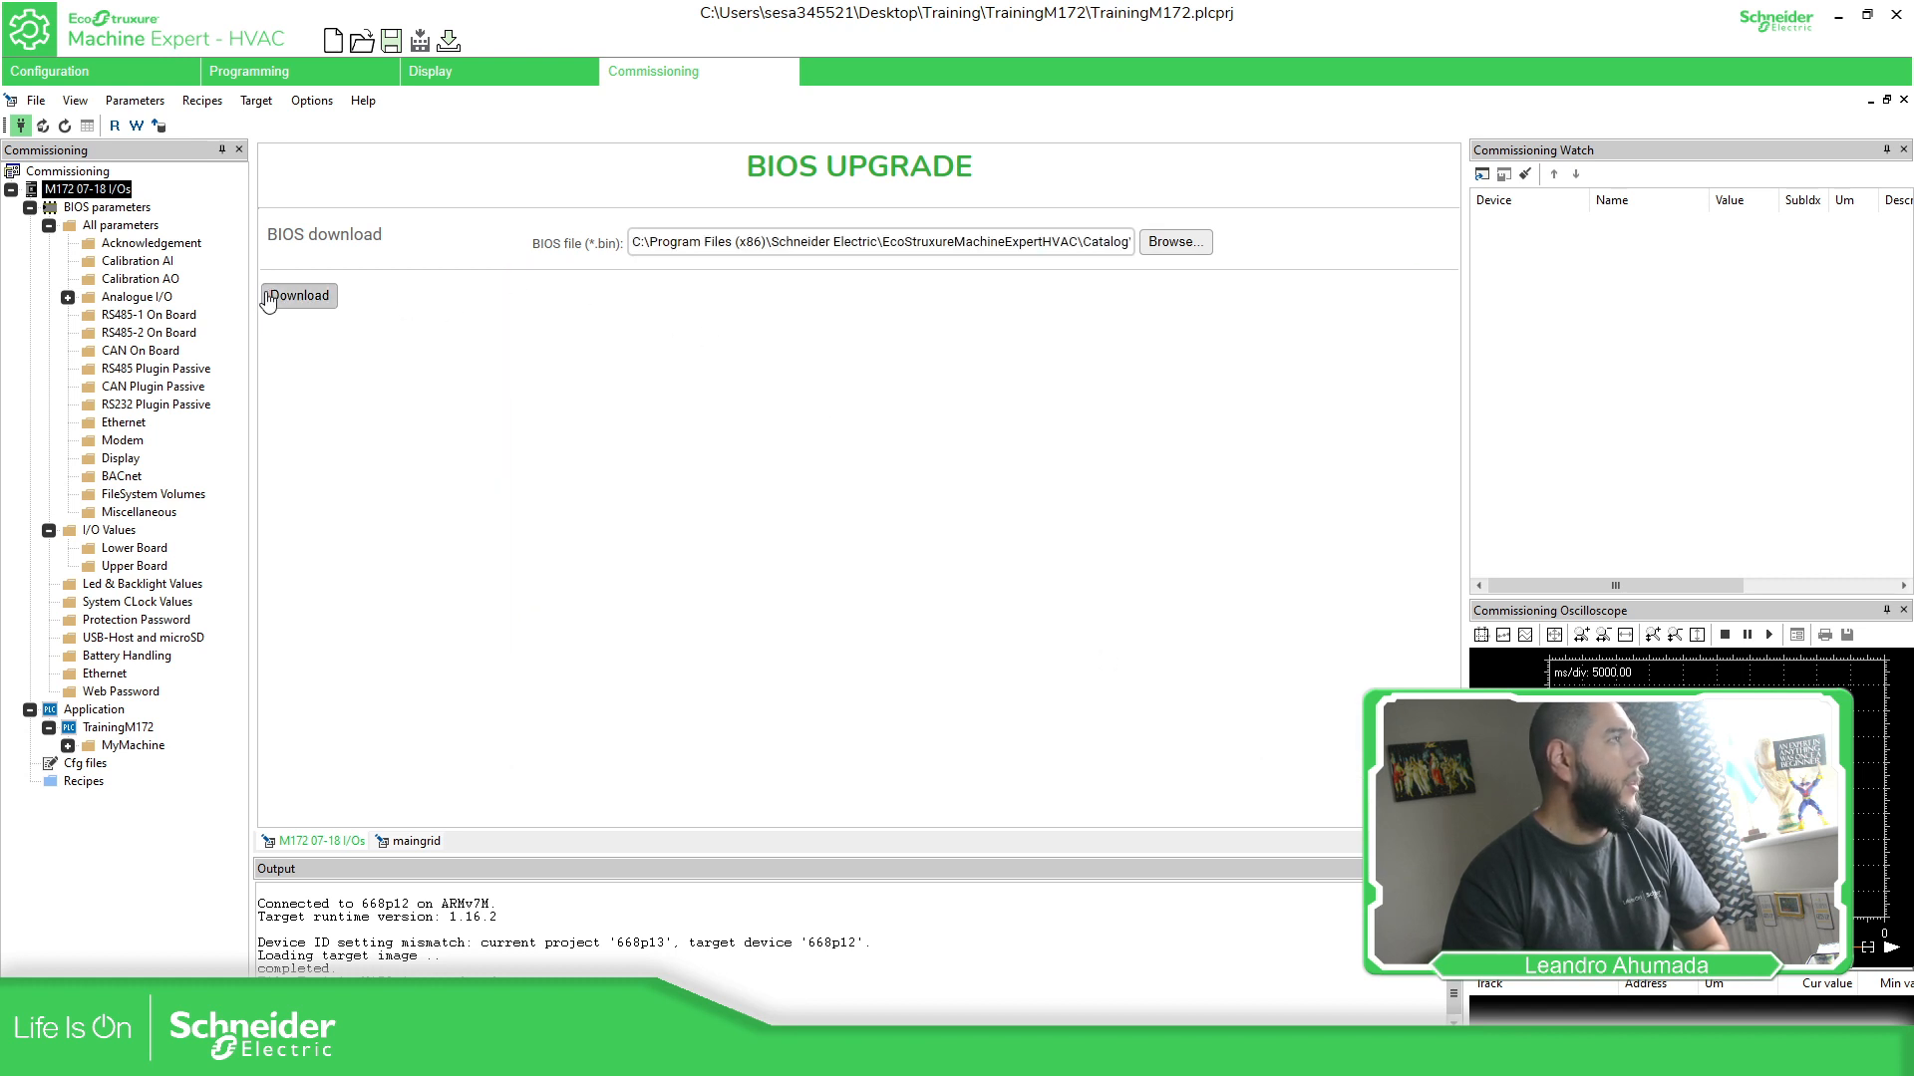
{"action": "left_click", "coordinate": [325, 300]}
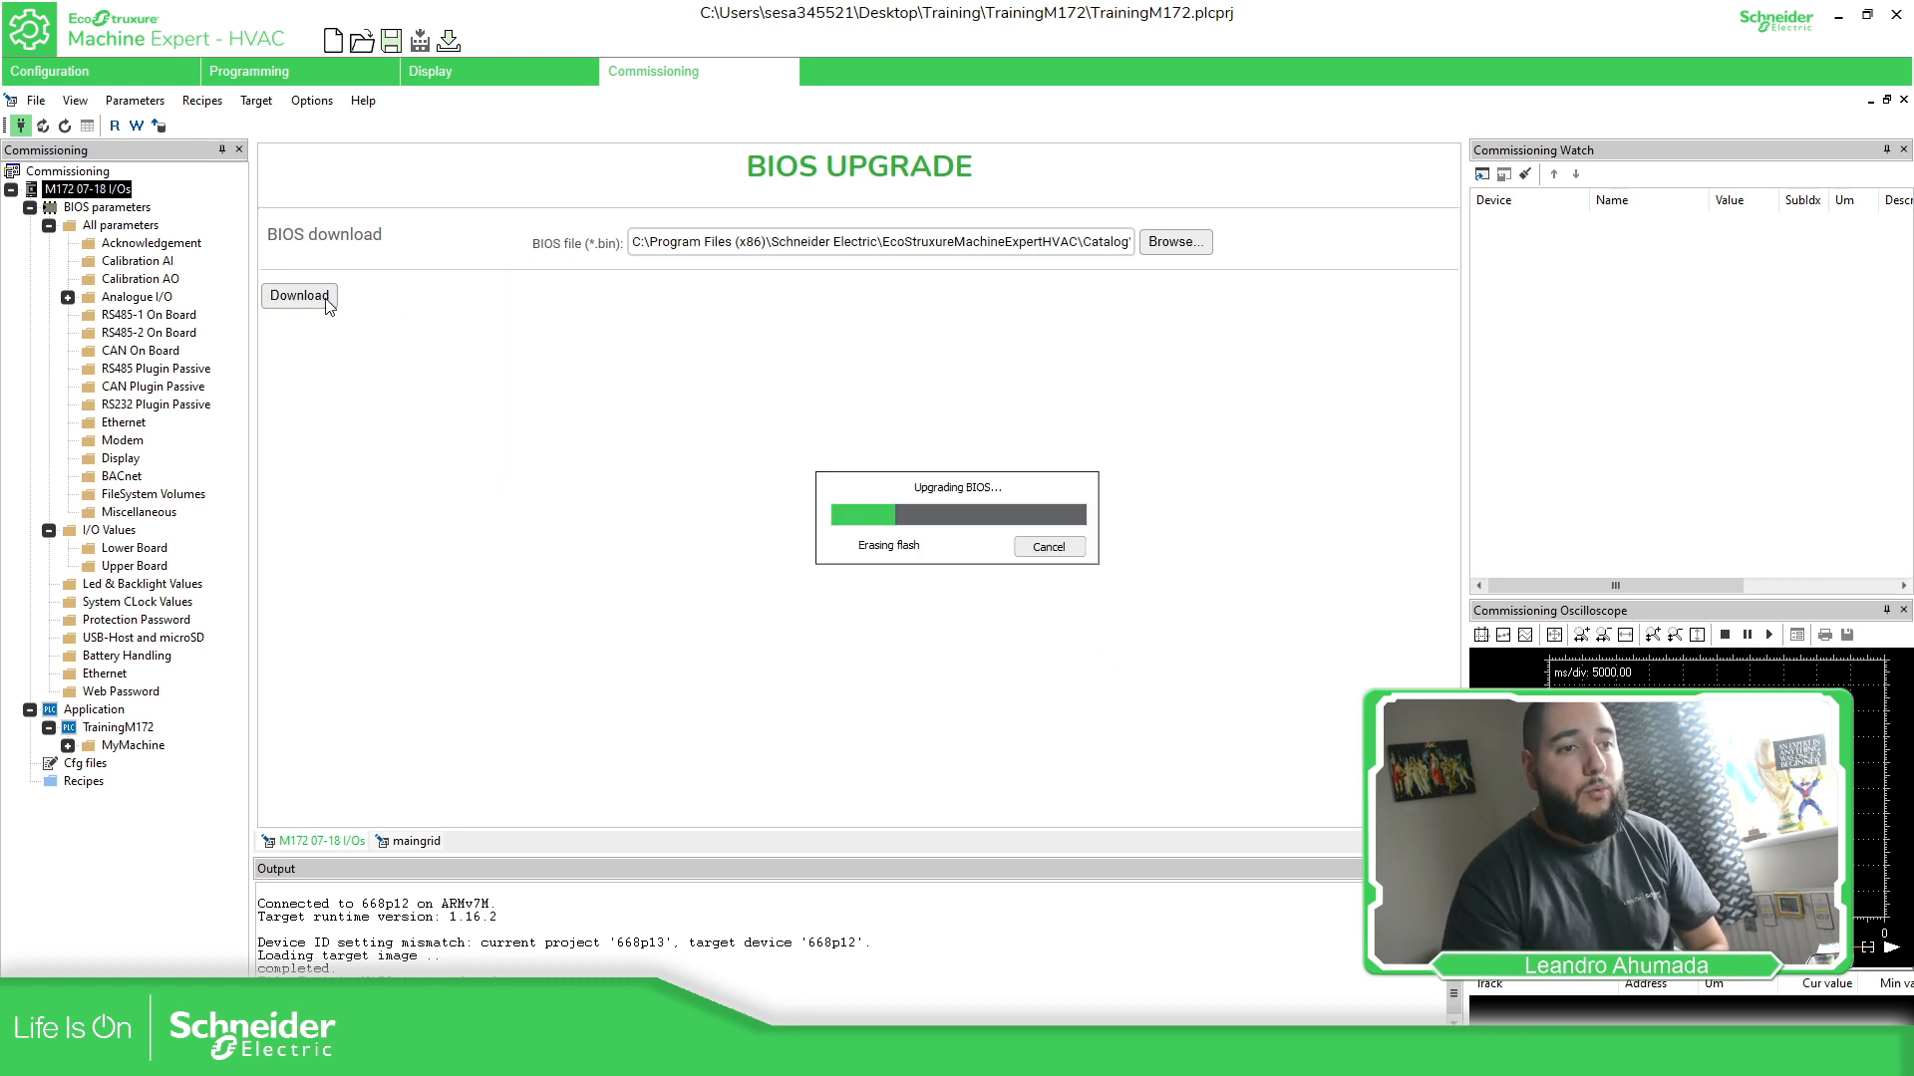